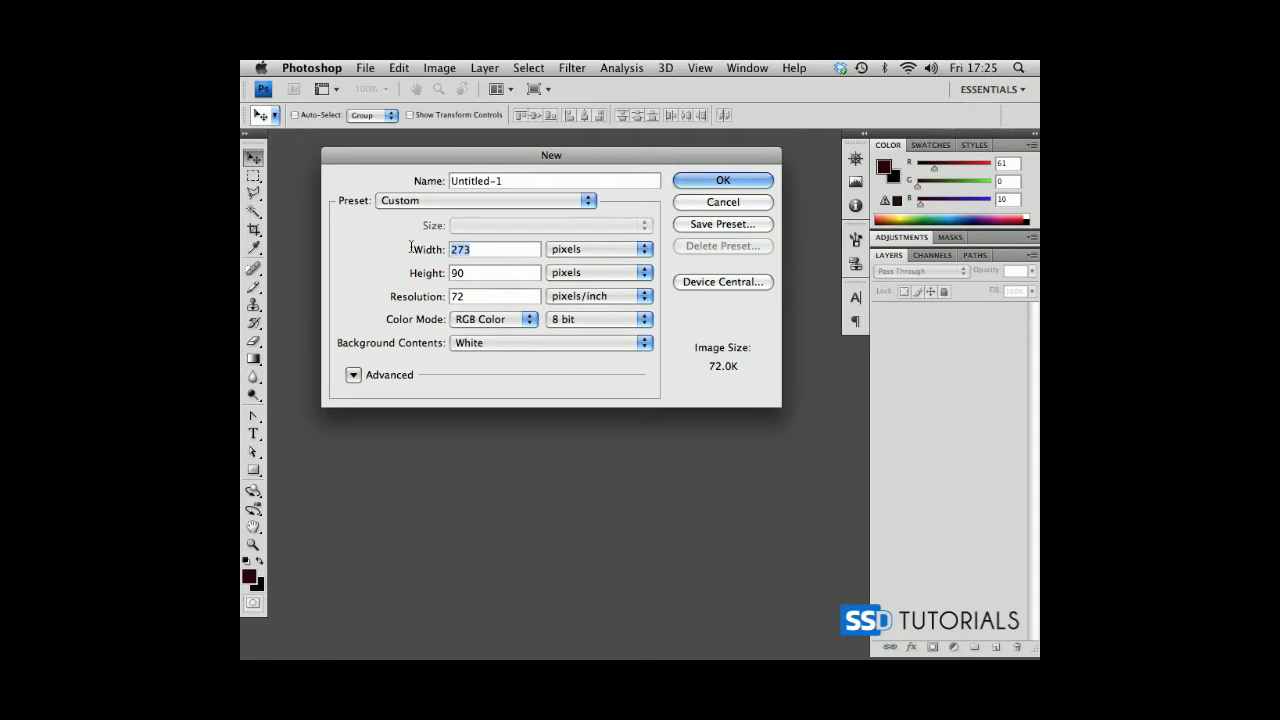
Create a white 500 by 500 pixel RGB document at 72 pixels/inch and reposition its window.
{"action": "key", "text": "Tab"}
{"action": "type", "text": "500"}
{"action": "key", "text": "Return"}
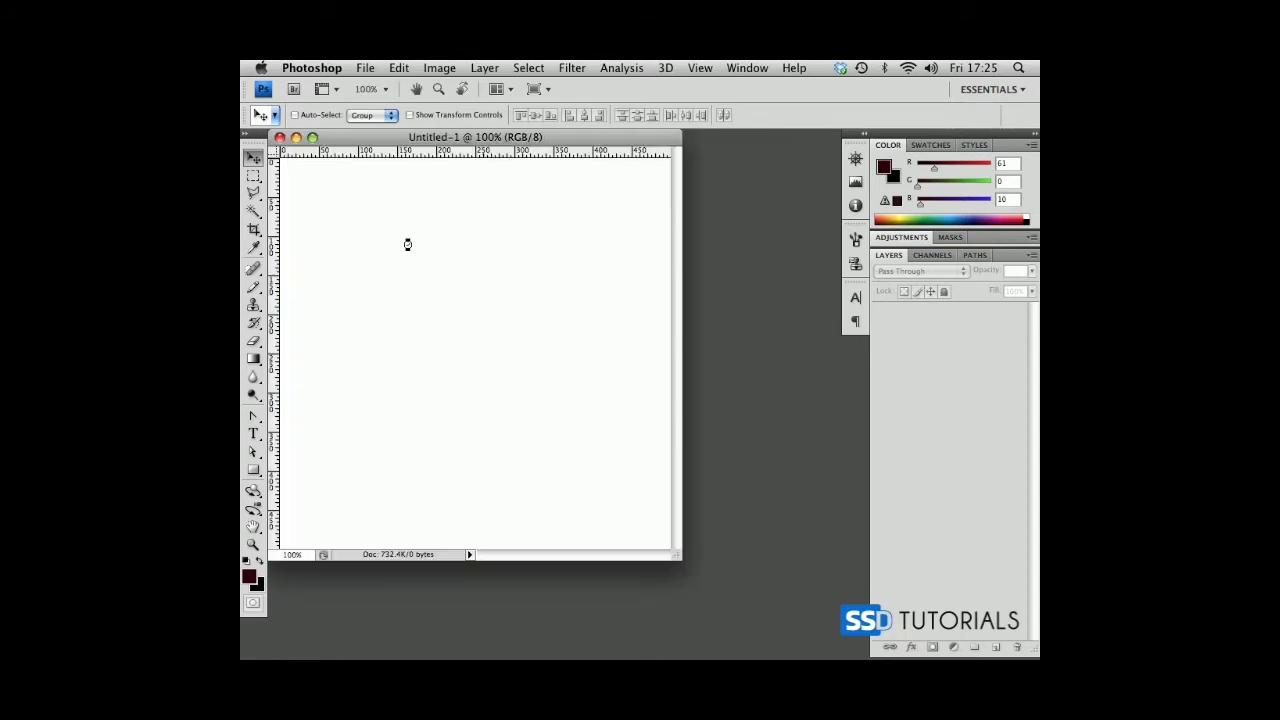
{"action": "left_click_drag", "start_coordinate": [525, 140], "coordinate": [544, 150]}
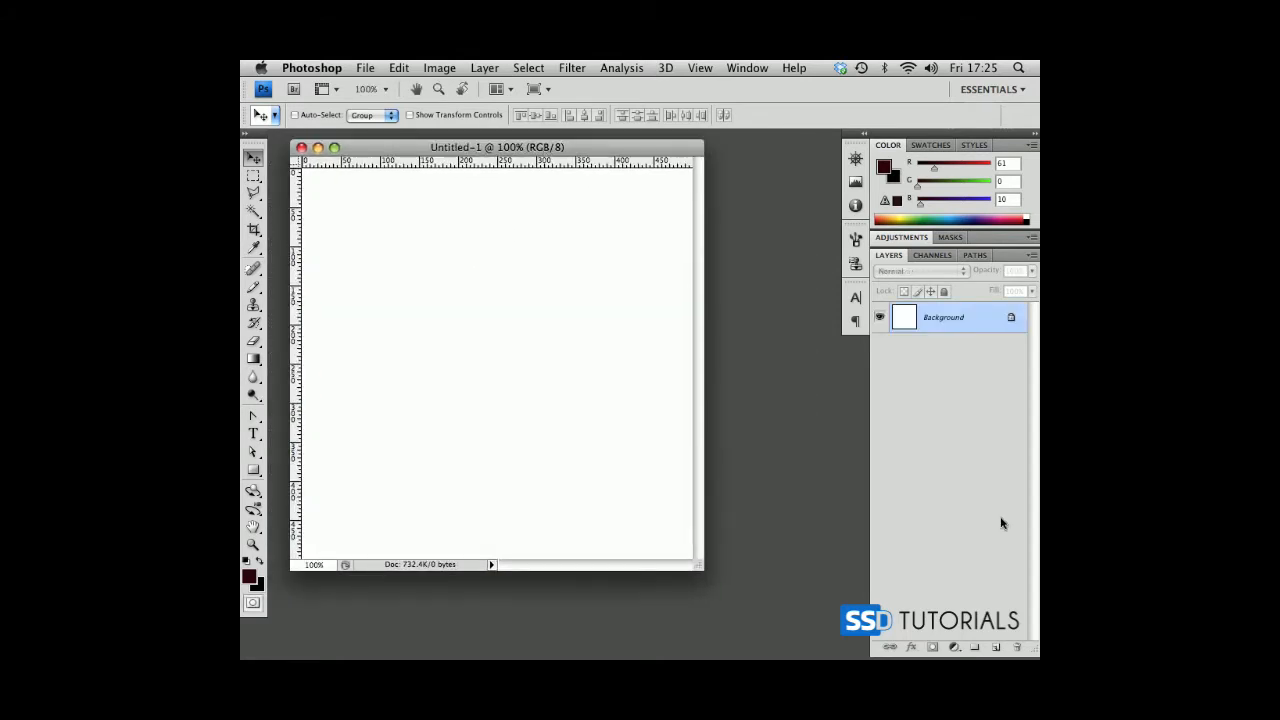
Add a new layer above the background, activate the Pencil tool, and enlarge the document window around the canvas.
{"action": "left_click", "coordinate": [996, 648]}
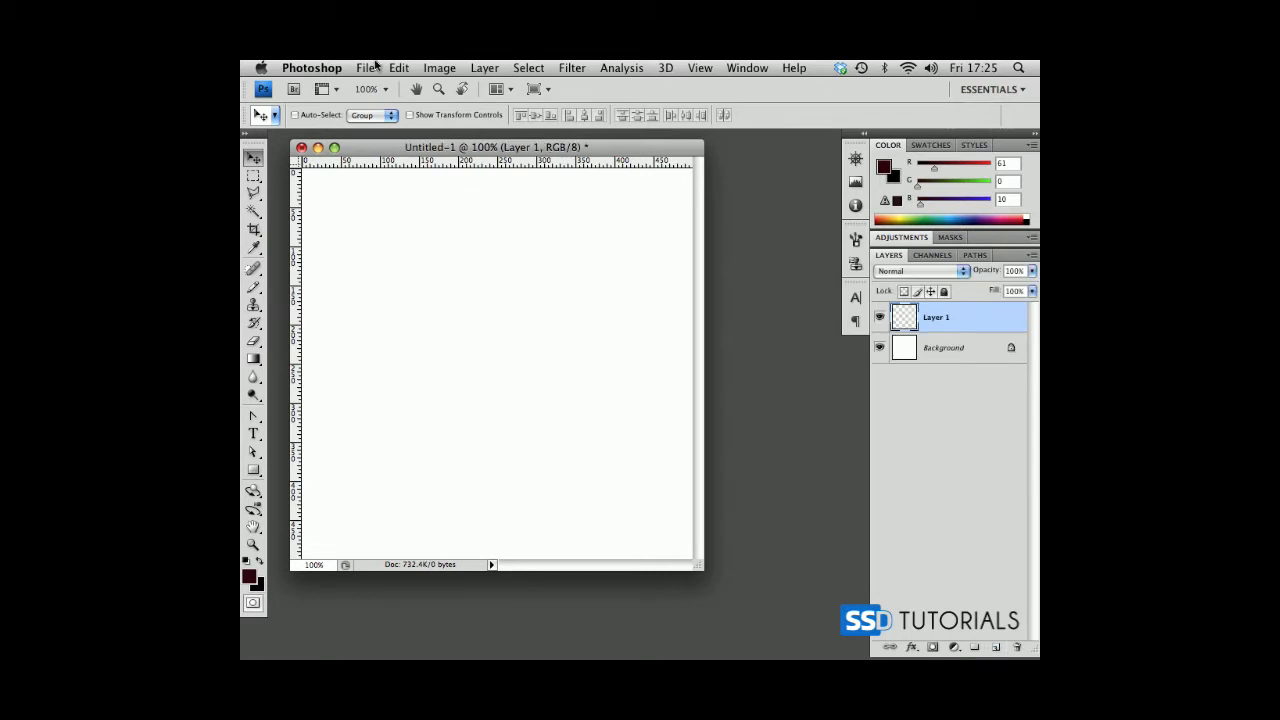
{"action": "left_click_drag", "start_coordinate": [472, 149], "coordinate": [481, 148]}
{"action": "left_click", "coordinate": [256, 288]}
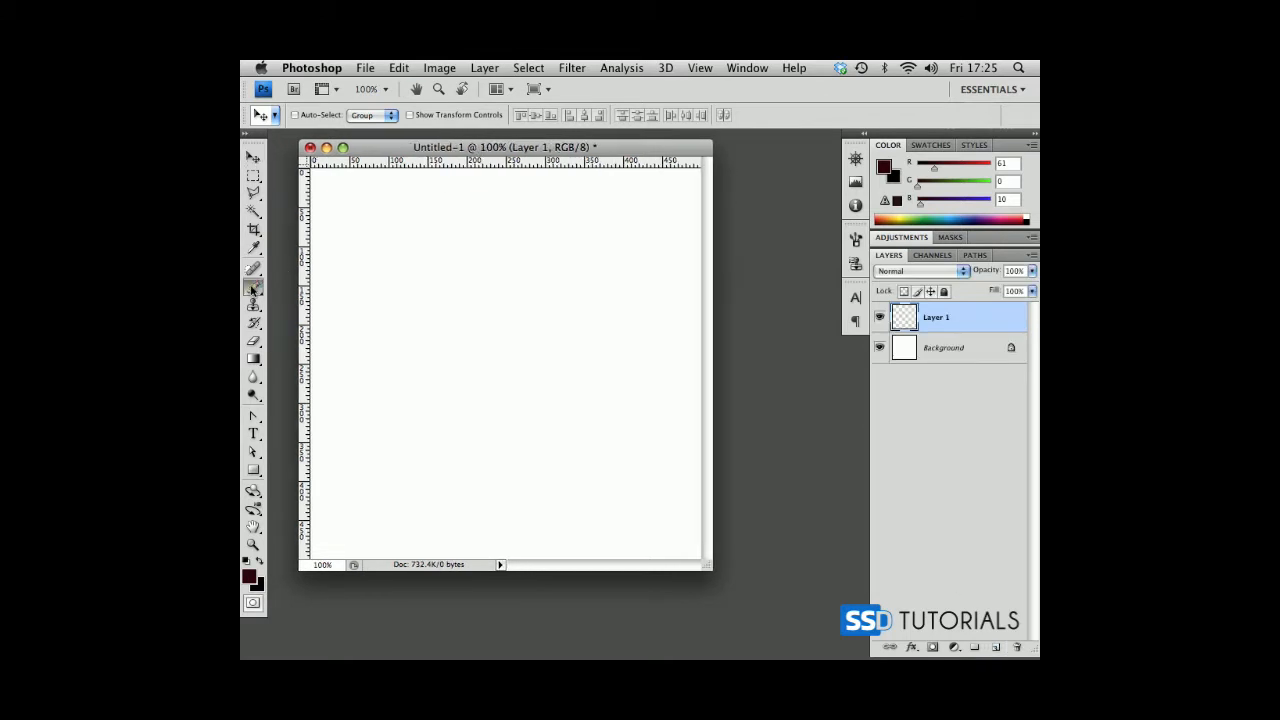
{"action": "left_click", "coordinate": [310, 298]}
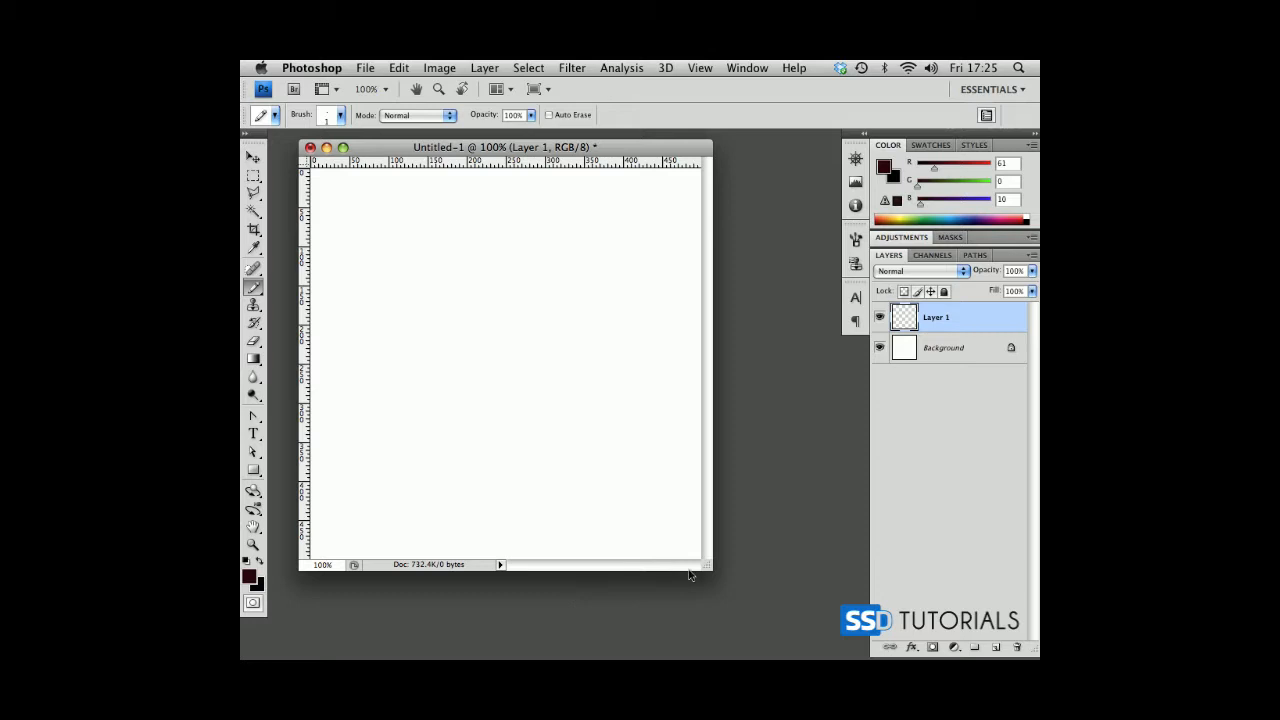
{"action": "left_click_drag", "start_coordinate": [704, 565], "coordinate": [748, 593]}
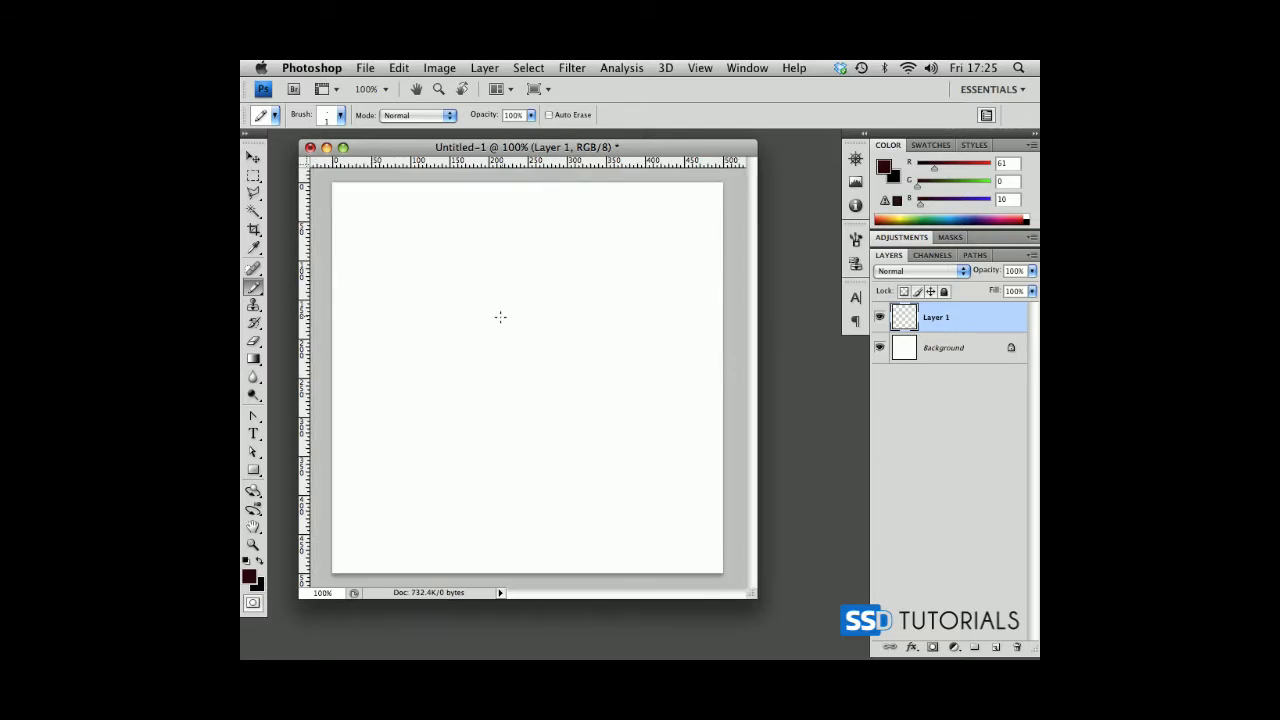
Draw a 1-pixel white vertical line down the full height of Layer 1, checking it with the background temporarily hidden.
{"action": "key", "text": "d"}
{"action": "key", "text": "x"}
{"action": "key", "text": "x"}
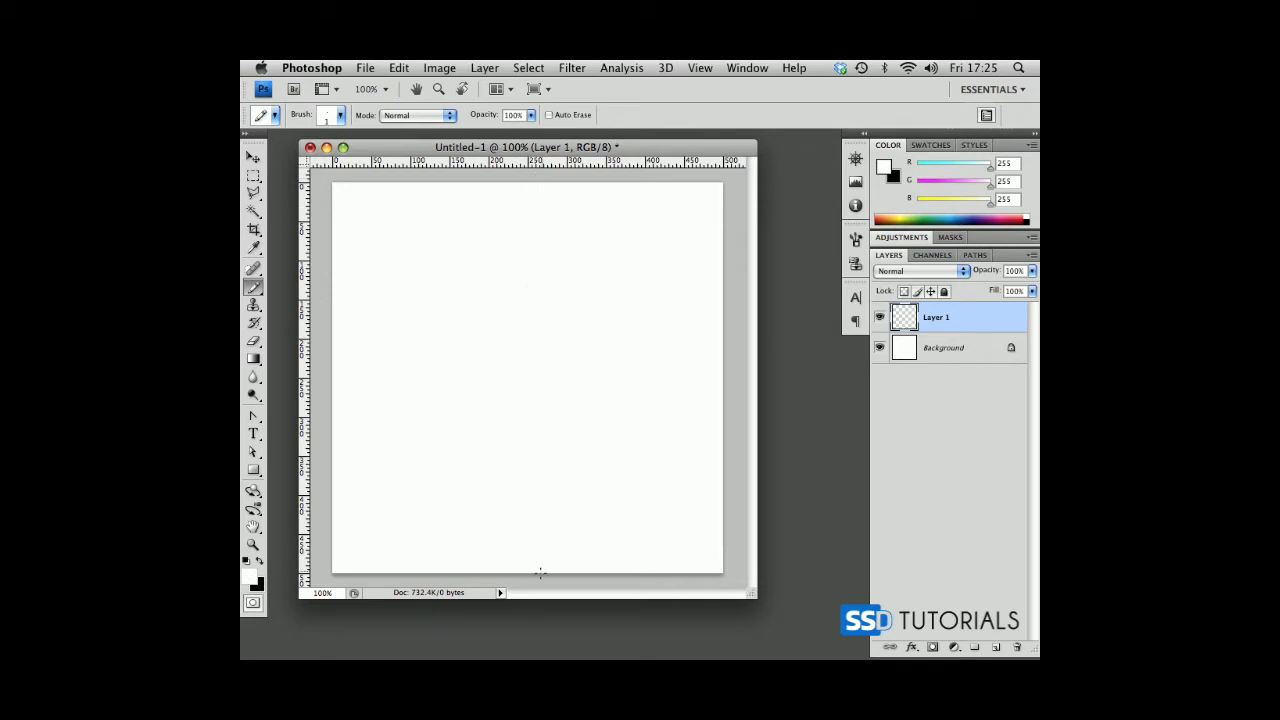
{"action": "left_click_drag", "start_coordinate": [542, 582], "coordinate": [542, 580]}
{"action": "left_click", "coordinate": [880, 347]}
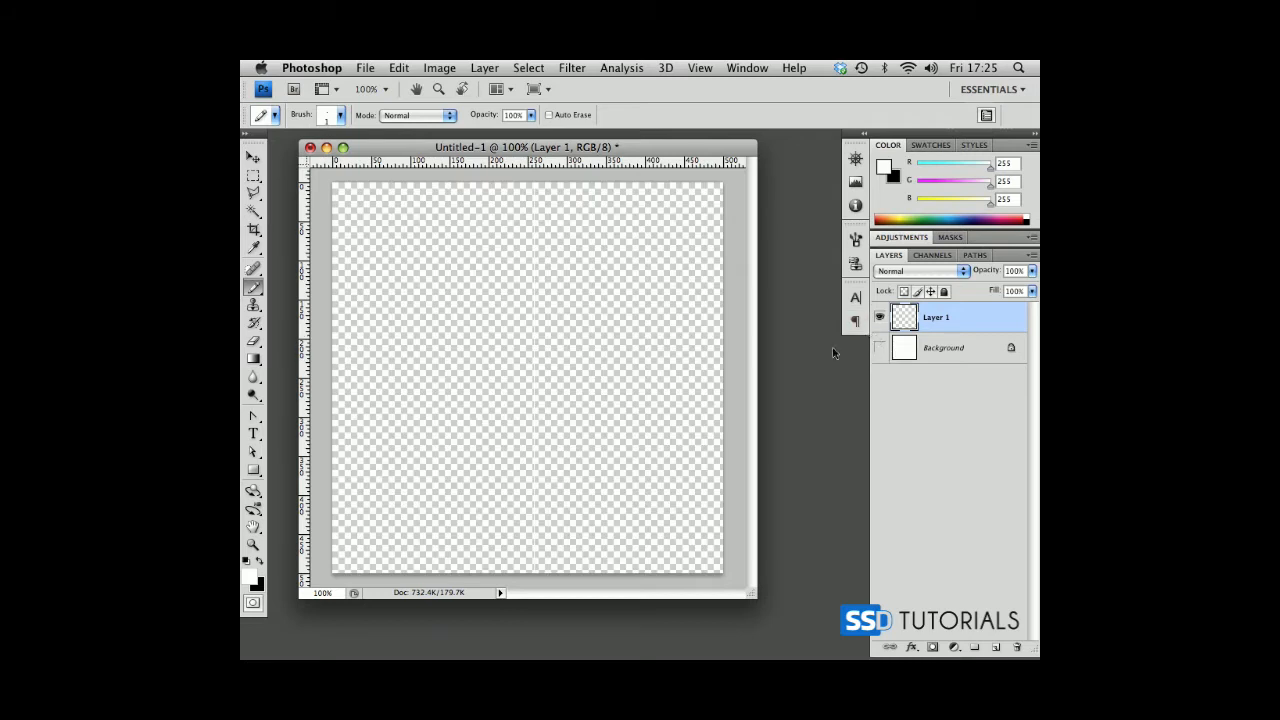
{"action": "left_click", "coordinate": [880, 347]}
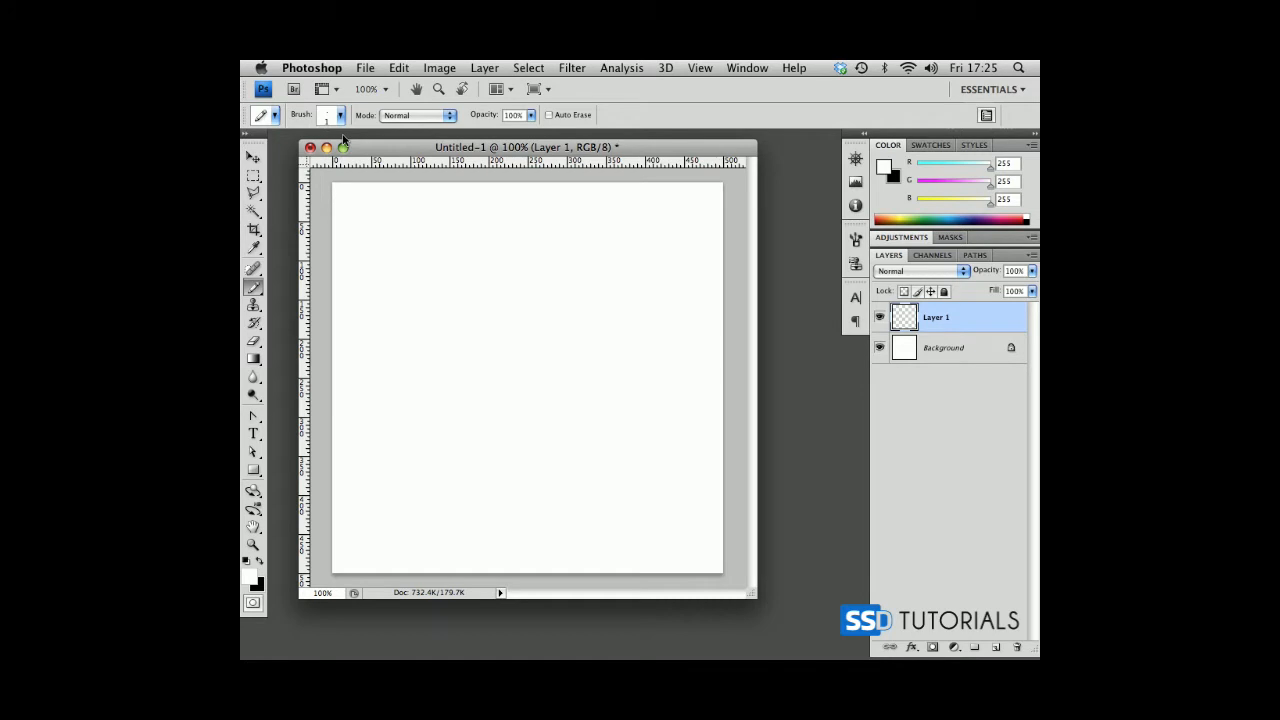
Create a white document 1 pixel wide and 5 pixels high, magnified to 3200%, with its window beside the main canvas.
{"action": "left_click", "coordinate": [365, 67]}
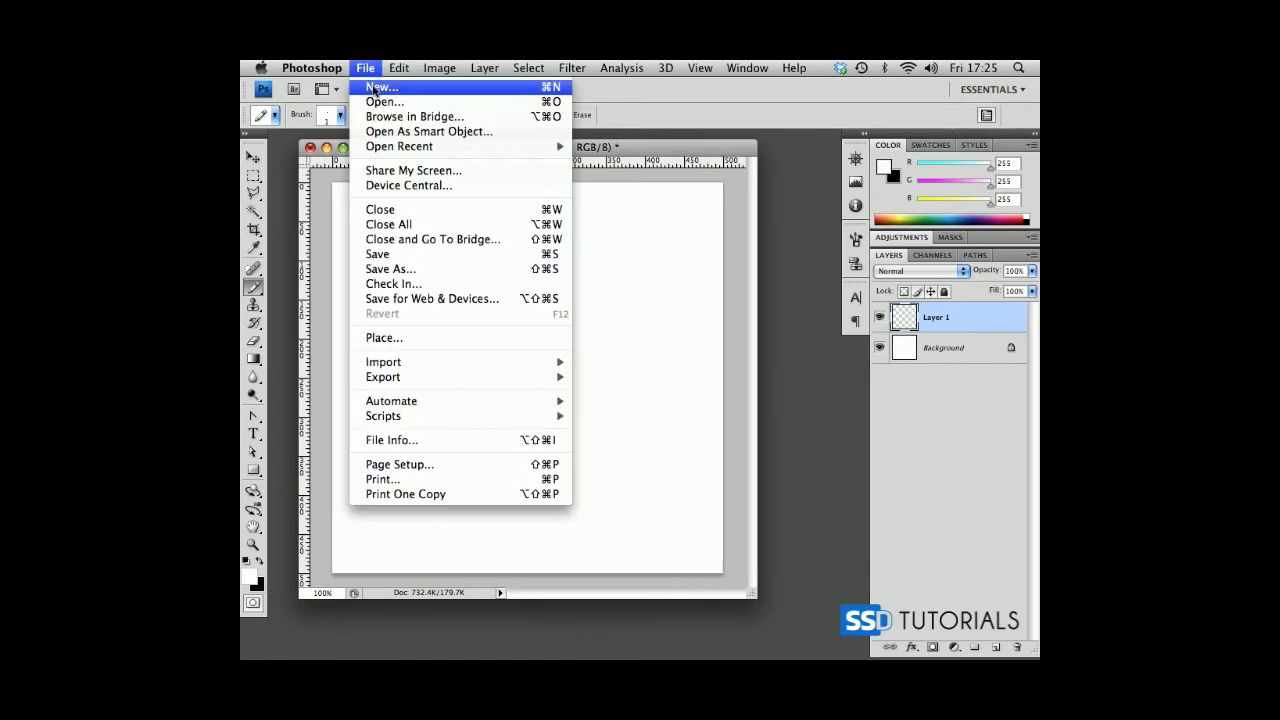
{"action": "left_click", "coordinate": [378, 86]}
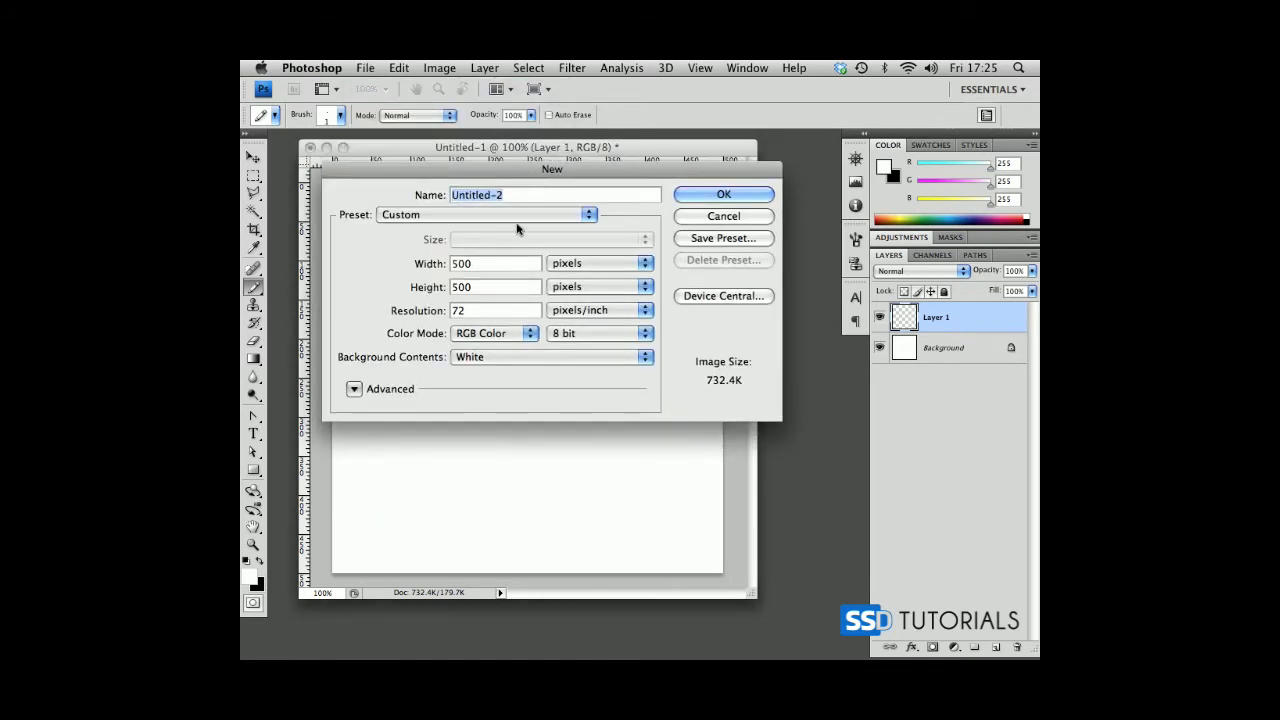
{"action": "left_click", "coordinate": [491, 265]}
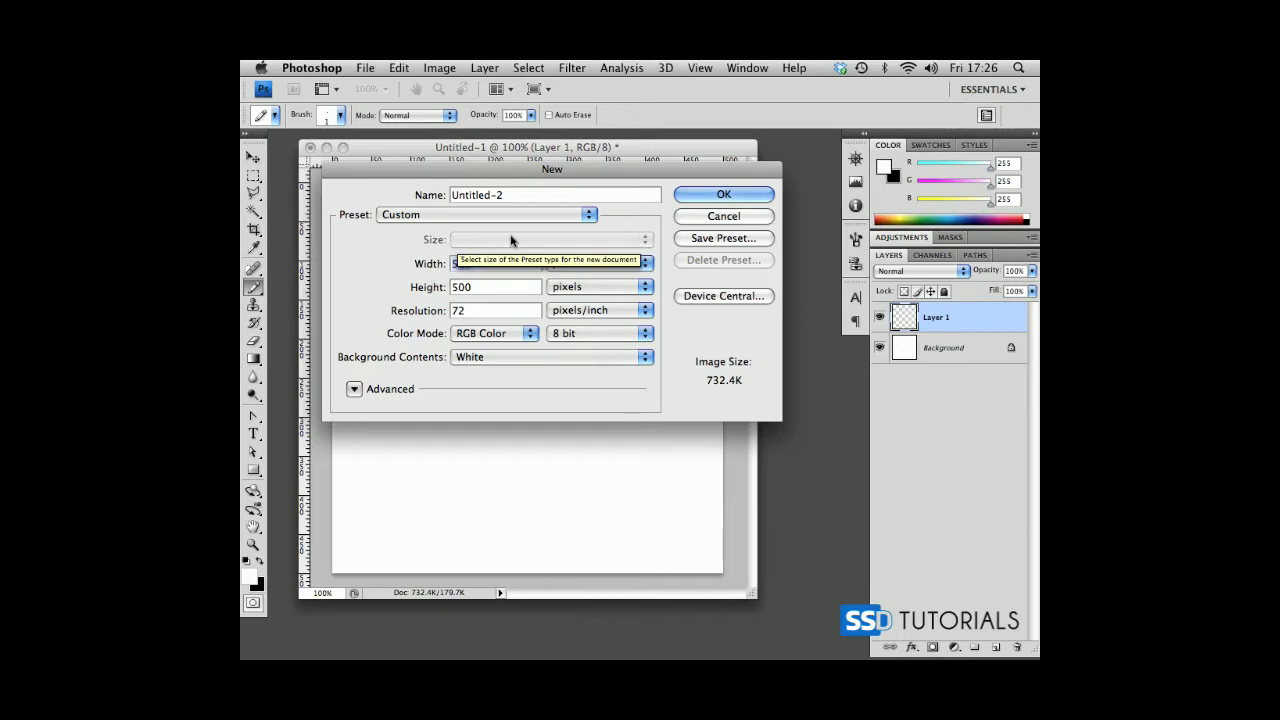
{"action": "type", "text": "1"}
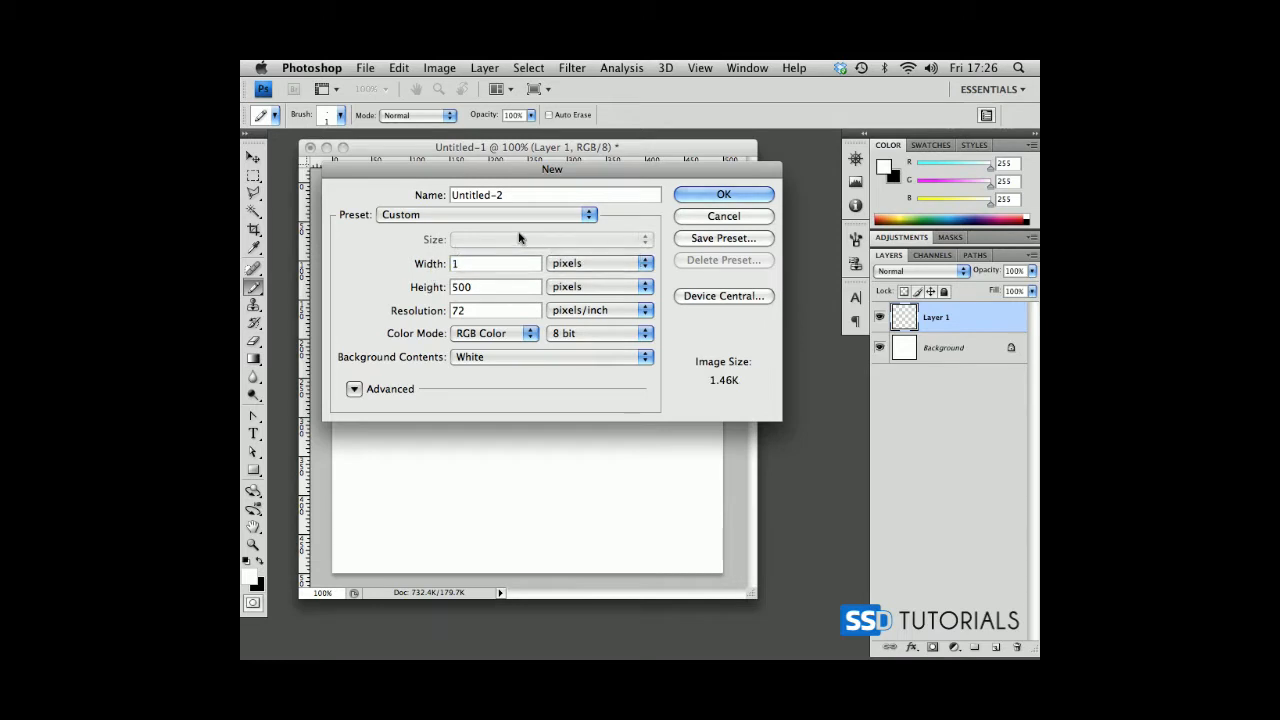
{"action": "key", "text": "Tab"}
{"action": "key", "text": "Return"}
{"action": "left_click_drag", "start_coordinate": [353, 223], "coordinate": [430, 269]}
{"action": "key", "text": "super+space"}
{"action": "left_click_drag", "start_coordinate": [323, 191], "coordinate": [366, 226]}
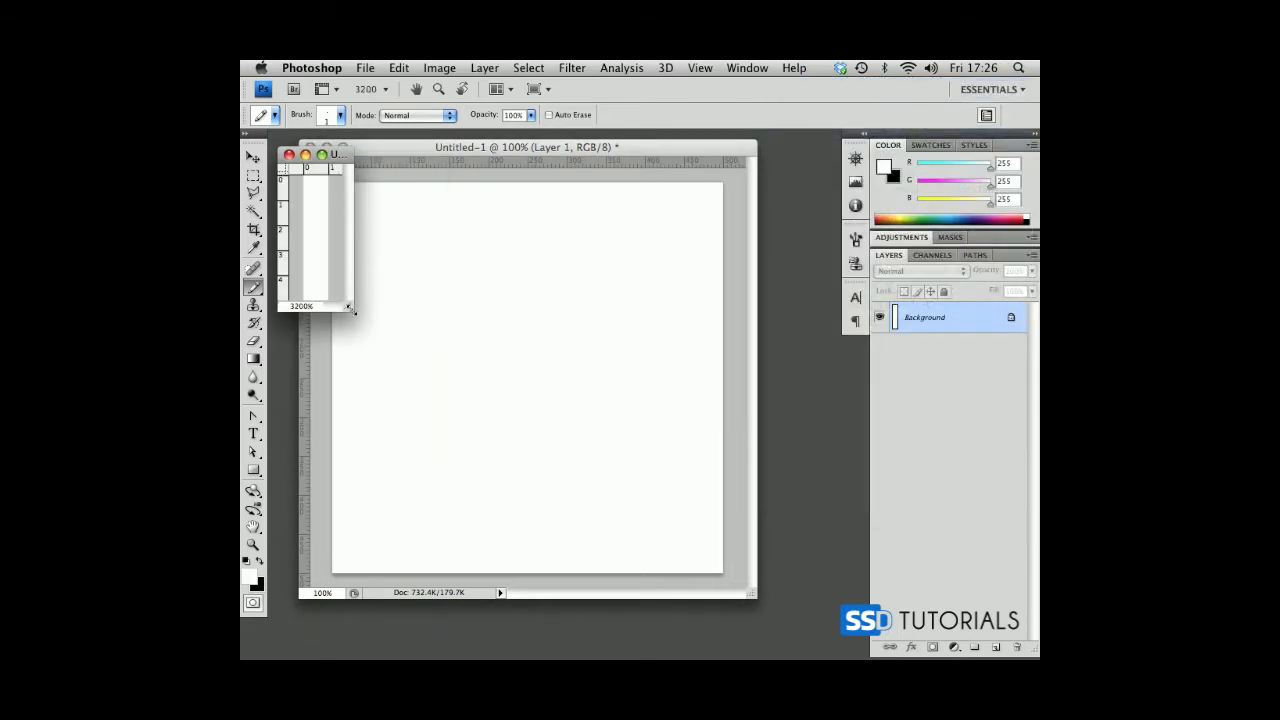
{"action": "left_click_drag", "start_coordinate": [318, 155], "coordinate": [763, 248]}
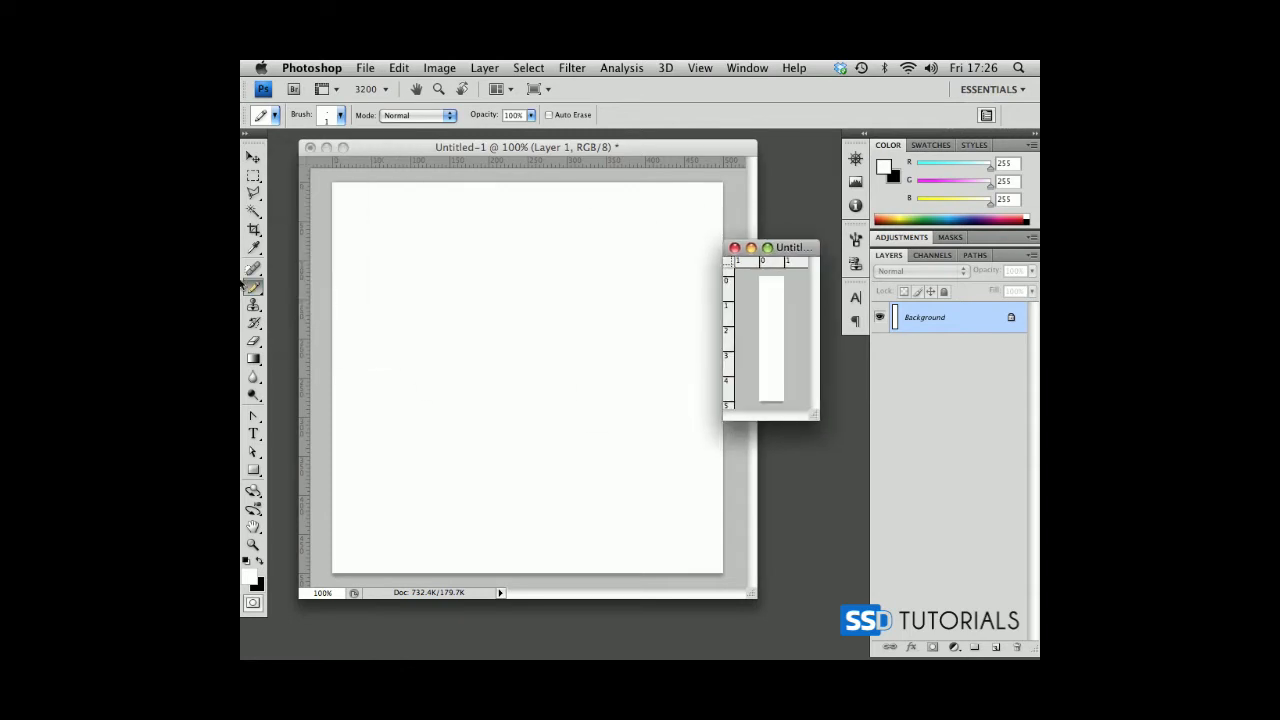
Set the foreground colour to grey a3a3a3 and pencil in the upper three pixels on a new layer.
{"action": "left_click", "coordinate": [249, 578]}
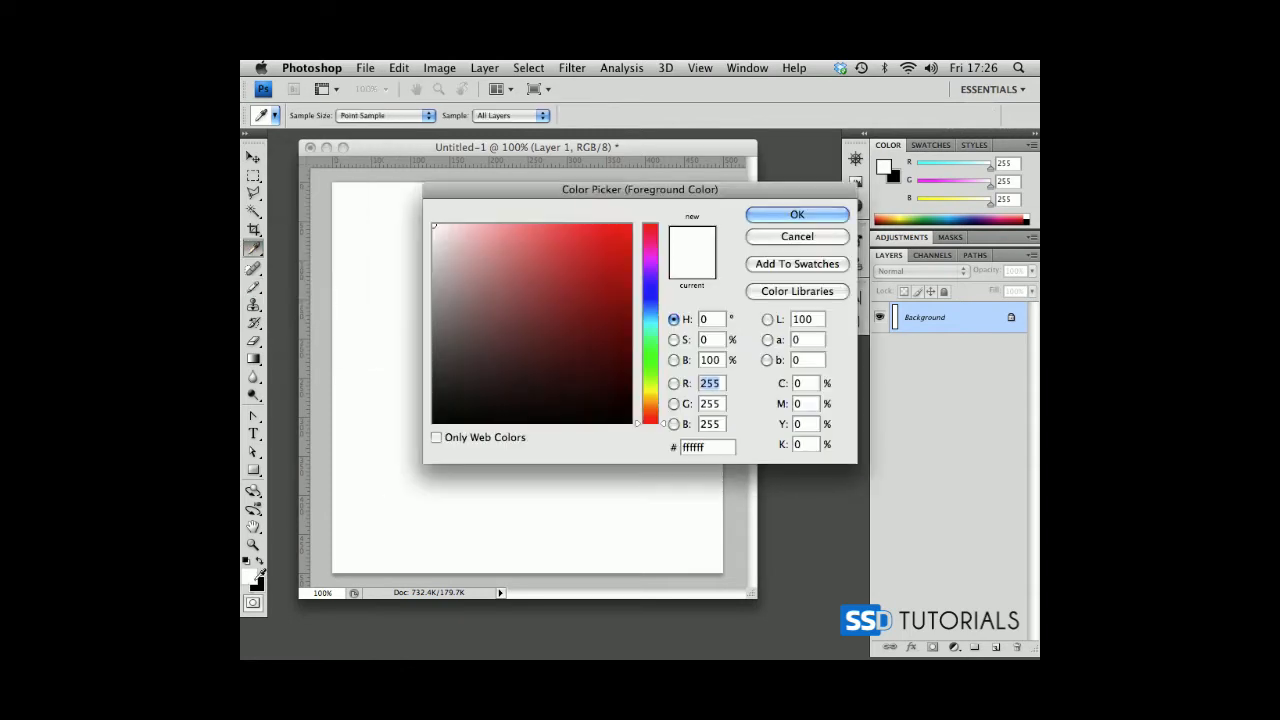
{"action": "left_click_drag", "start_coordinate": [434, 265], "coordinate": [427, 296]}
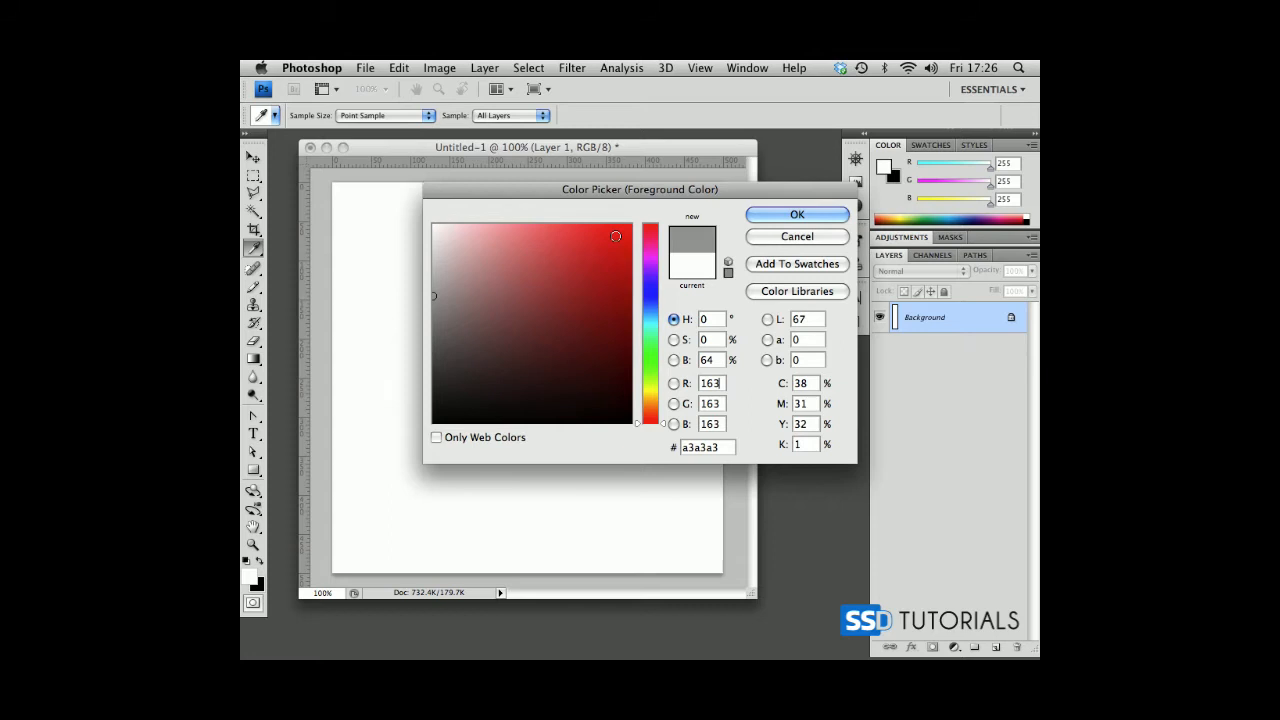
{"action": "left_click", "coordinate": [797, 217]}
{"action": "left_click_drag", "start_coordinate": [783, 246], "coordinate": [739, 246]}
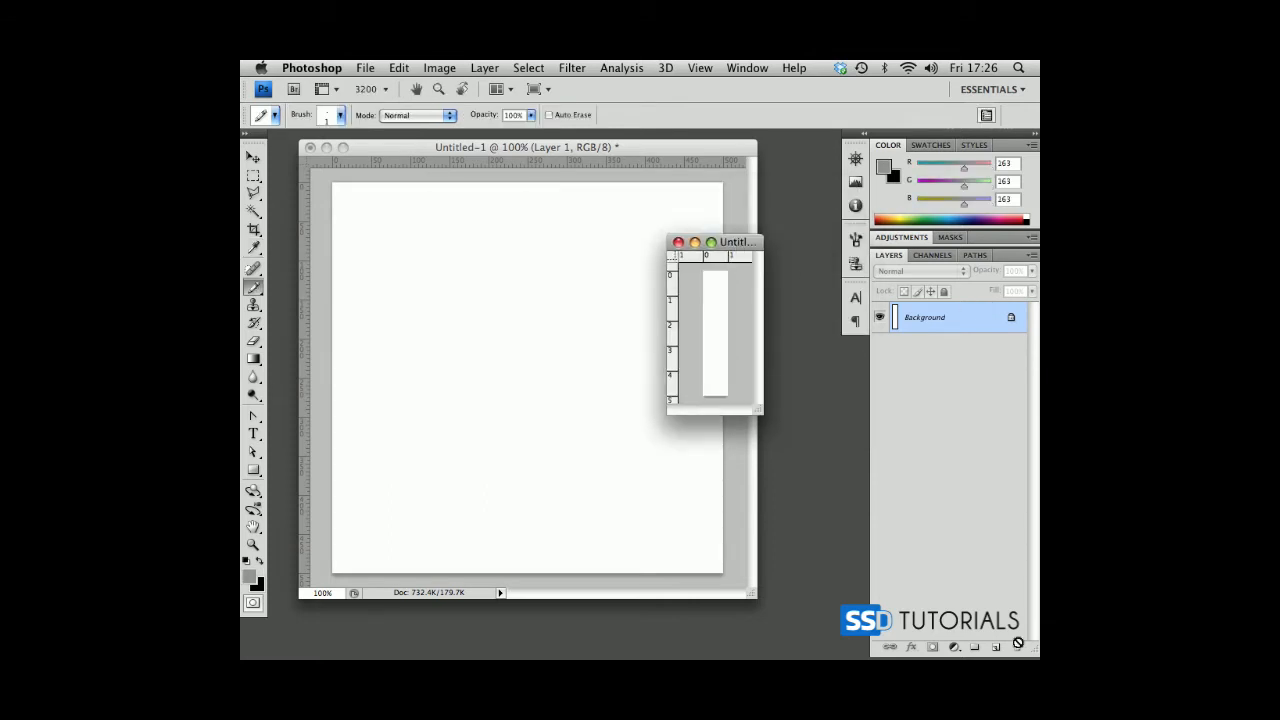
{"action": "left_click", "coordinate": [996, 647]}
{"action": "left_click_drag", "start_coordinate": [711, 284], "coordinate": [713, 329]}
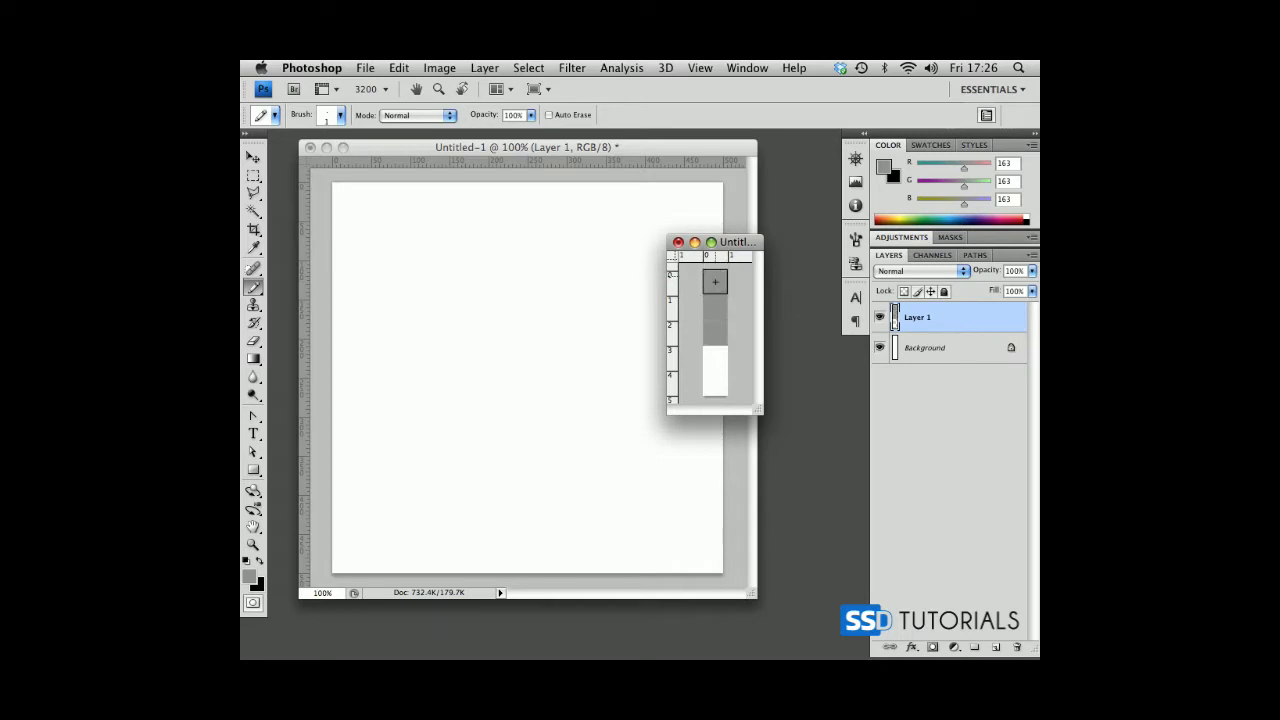
Convert the small document's background to a regular layer and delete it, leaving only the grey pixels on transparency.
{"action": "double_click", "coordinate": [941, 350]}
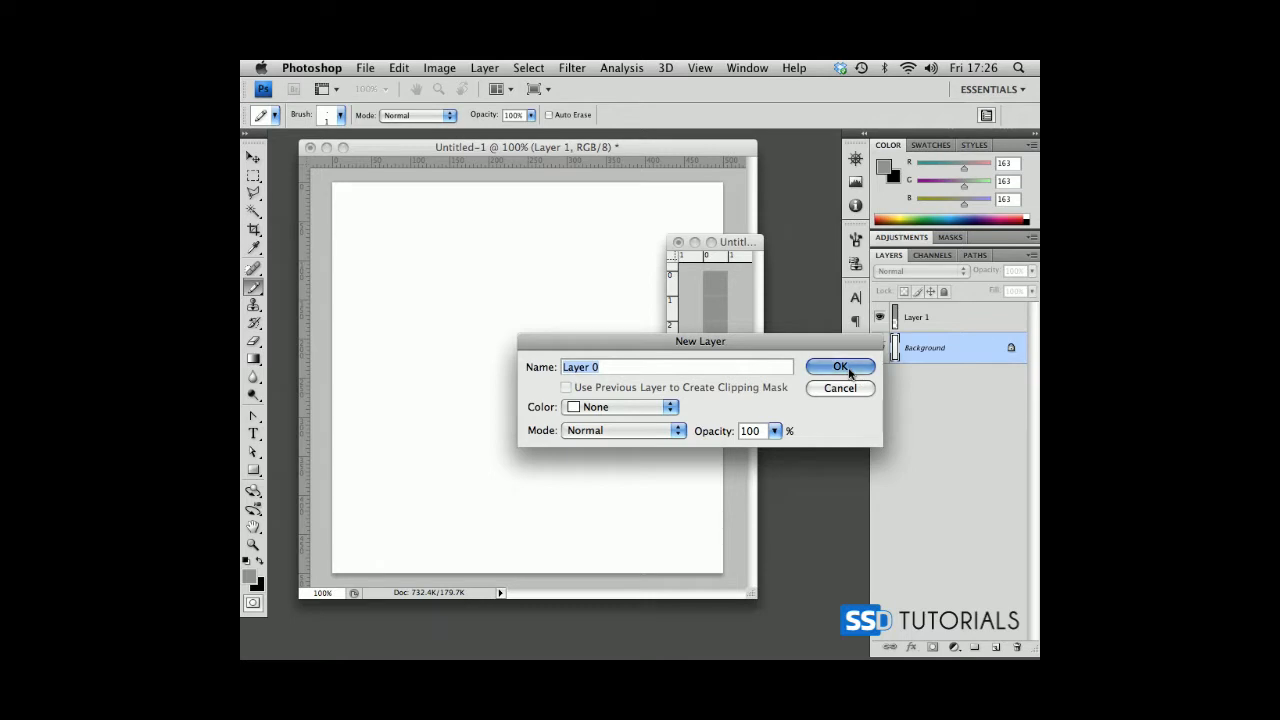
{"action": "left_click", "coordinate": [841, 367]}
{"action": "key", "text": "Delete"}
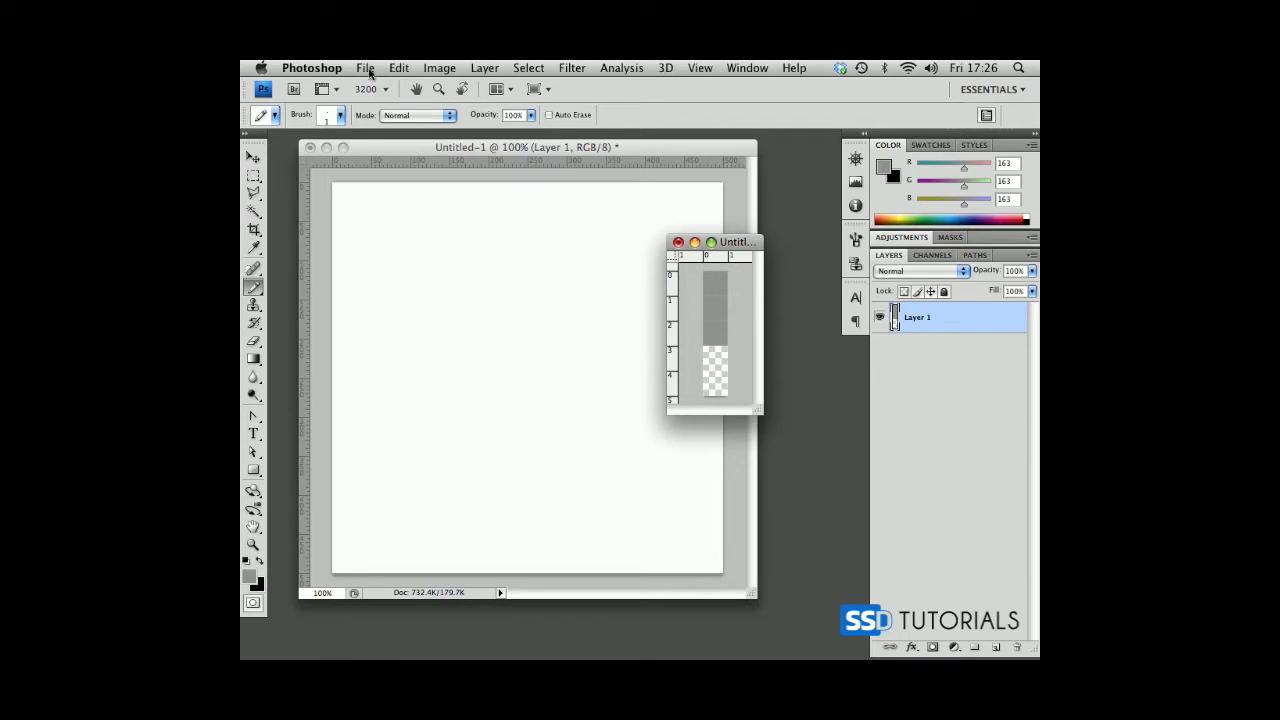
Define the small document as a pattern named vertical-dashed-line.
{"action": "left_click", "coordinate": [366, 68]}
{"action": "mouse_move", "coordinate": [402, 70]}
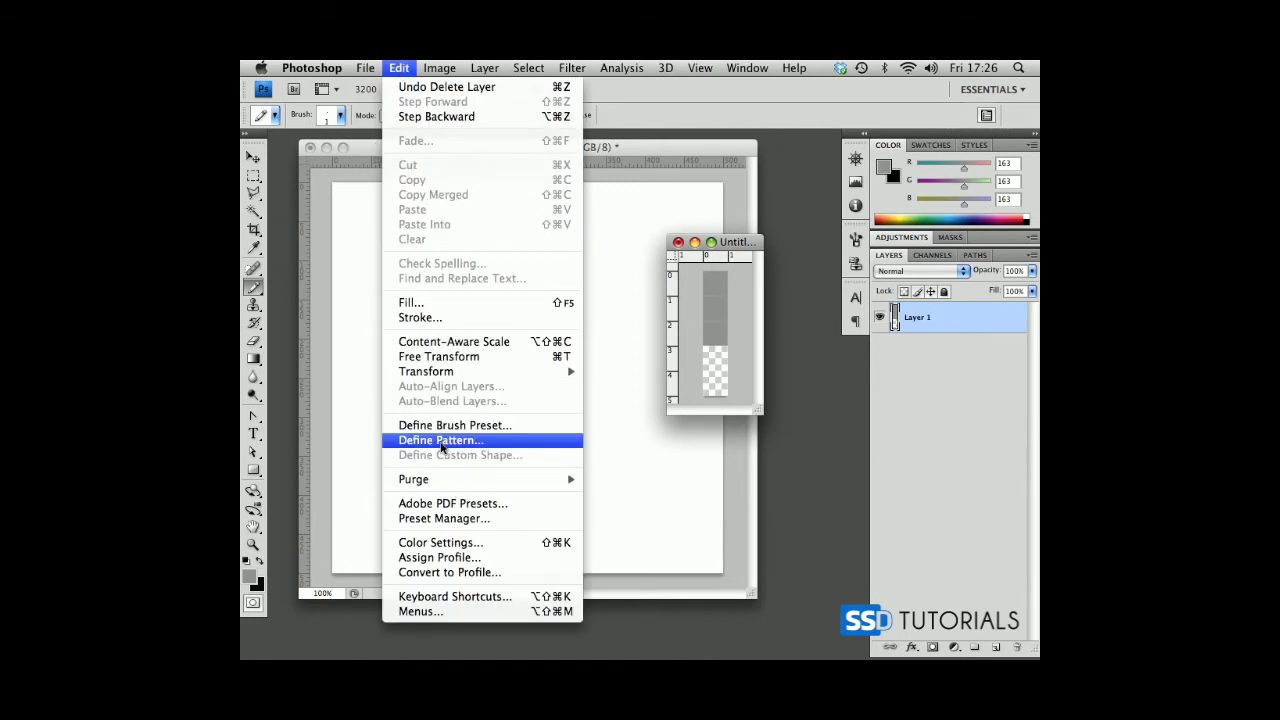
{"action": "left_click", "coordinate": [441, 447]}
{"action": "left_click_drag", "start_coordinate": [894, 350], "coordinate": [424, 327]}
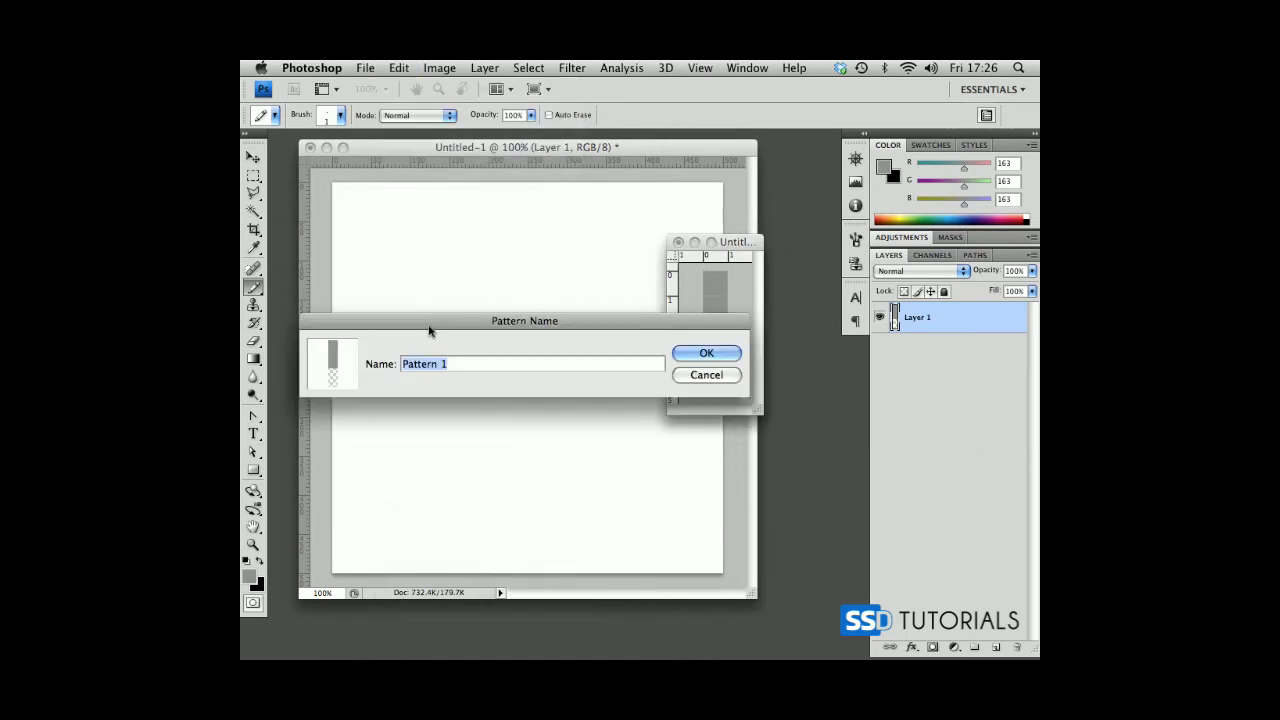
{"action": "type", "text": "vertical-dashed-line"}
{"action": "key", "text": "Return"}
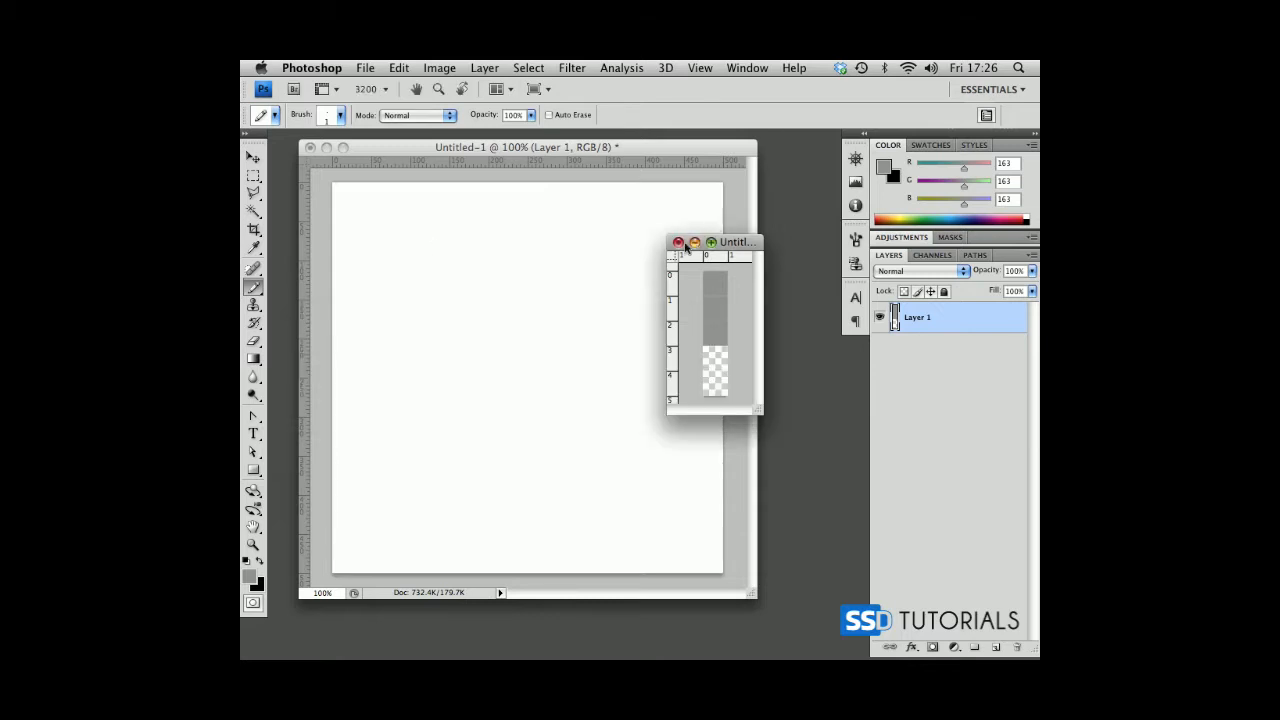
Close the small pattern document and return to the 500-pixel document.
{"action": "left_click", "coordinate": [679, 243]}
{"action": "left_click", "coordinate": [940, 323]}
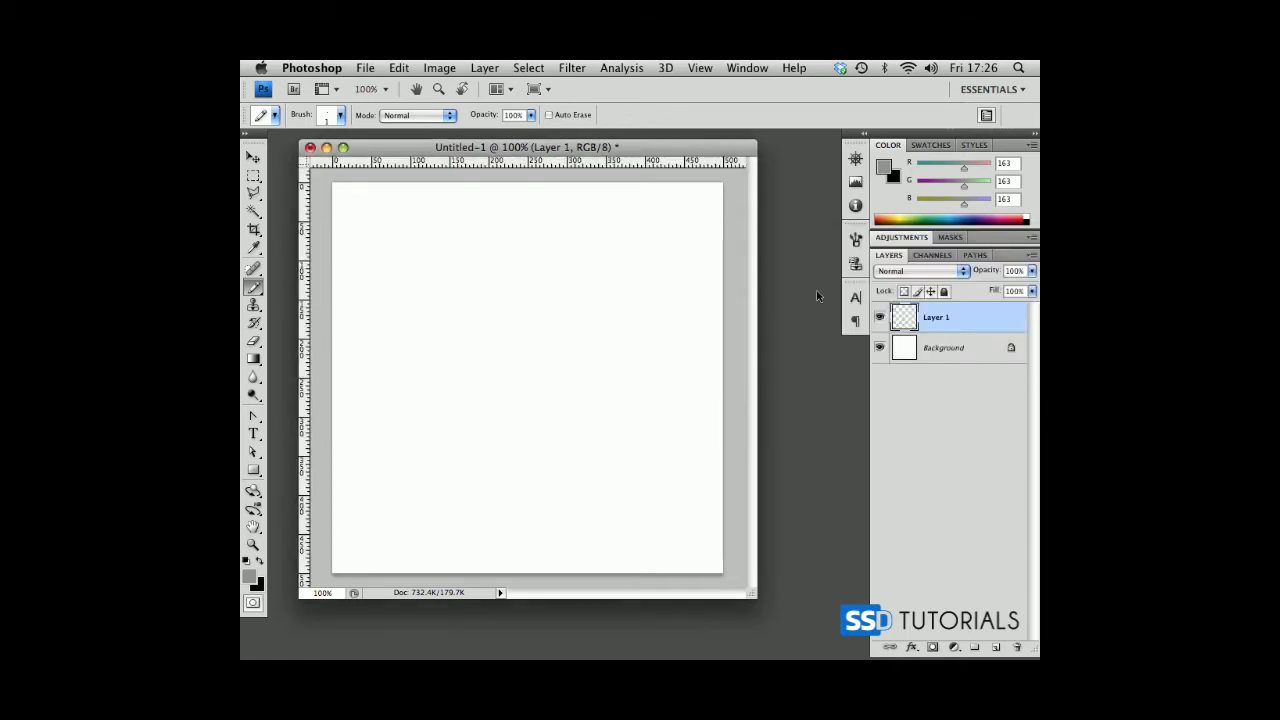
{"action": "left_click_drag", "start_coordinate": [581, 149], "coordinate": [578, 150]}
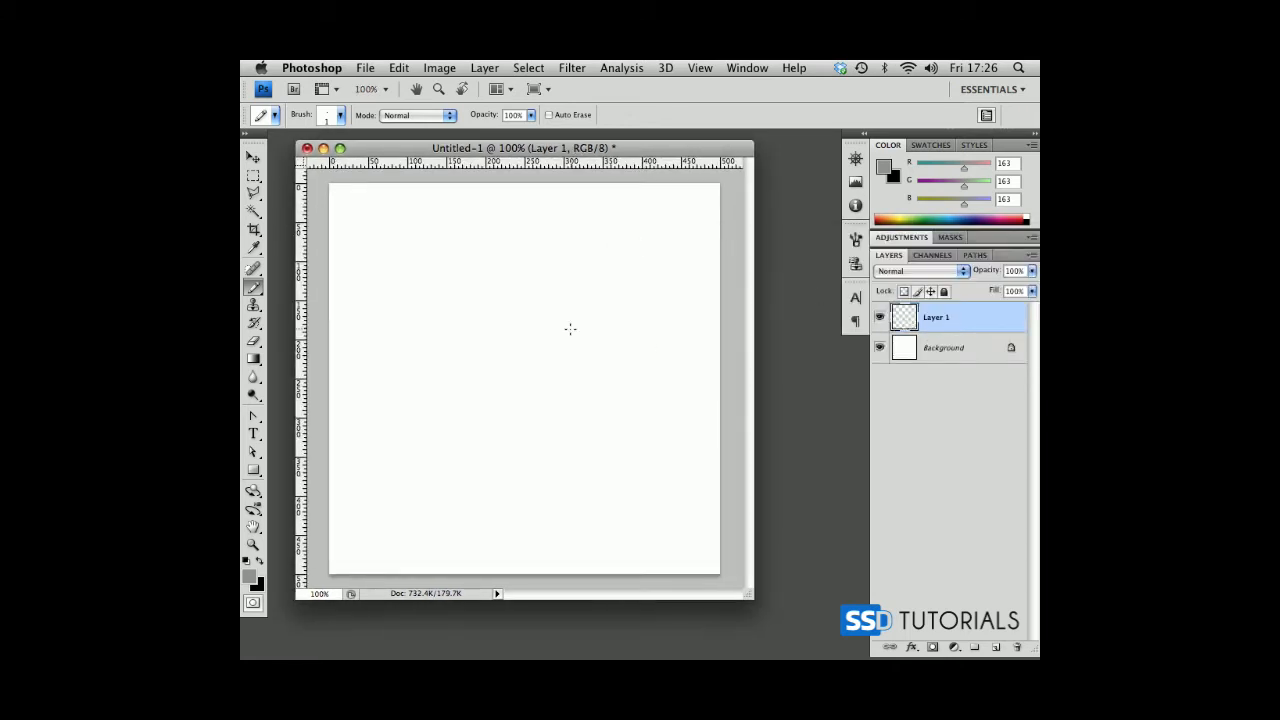
Apply a Pattern Overlay to Layer 1's vertical line using the new vertical dashed pattern at 100% opacity.
{"action": "left_click", "coordinate": [912, 648]}
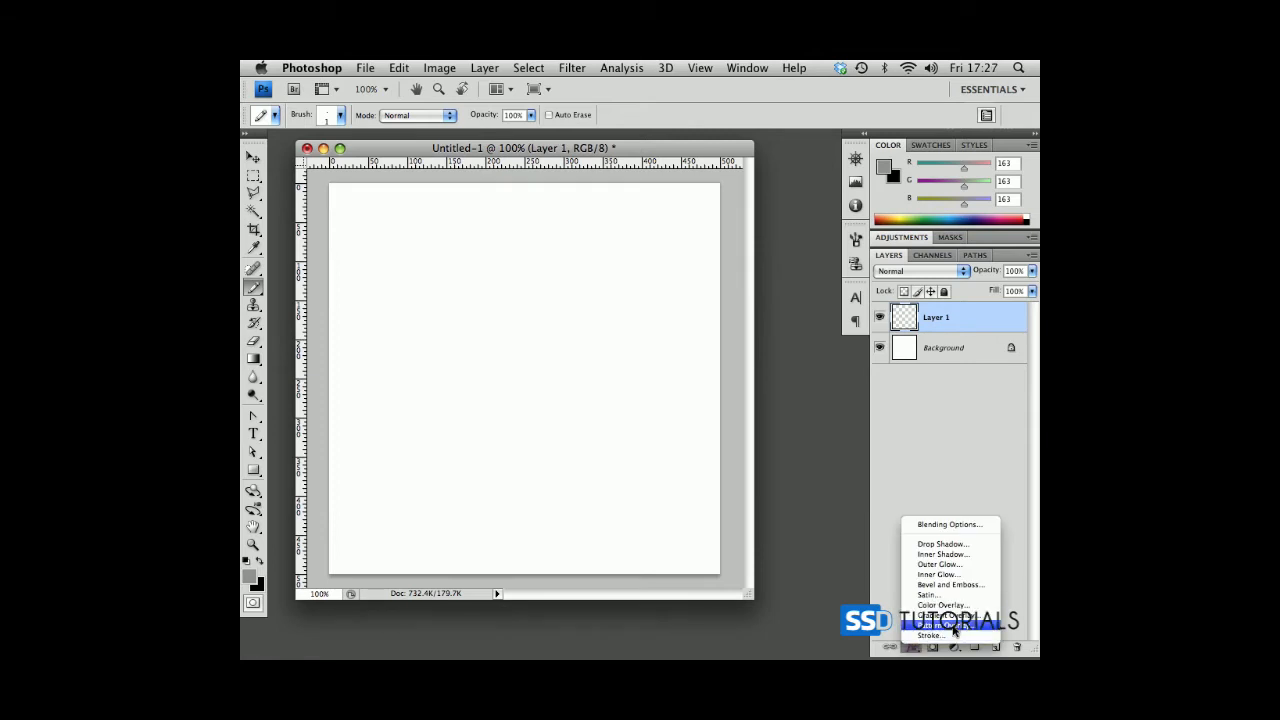
{"action": "left_click", "coordinate": [953, 630]}
{"action": "left_click_drag", "start_coordinate": [660, 163], "coordinate": [847, 170]}
{"action": "left_click", "coordinate": [831, 277]}
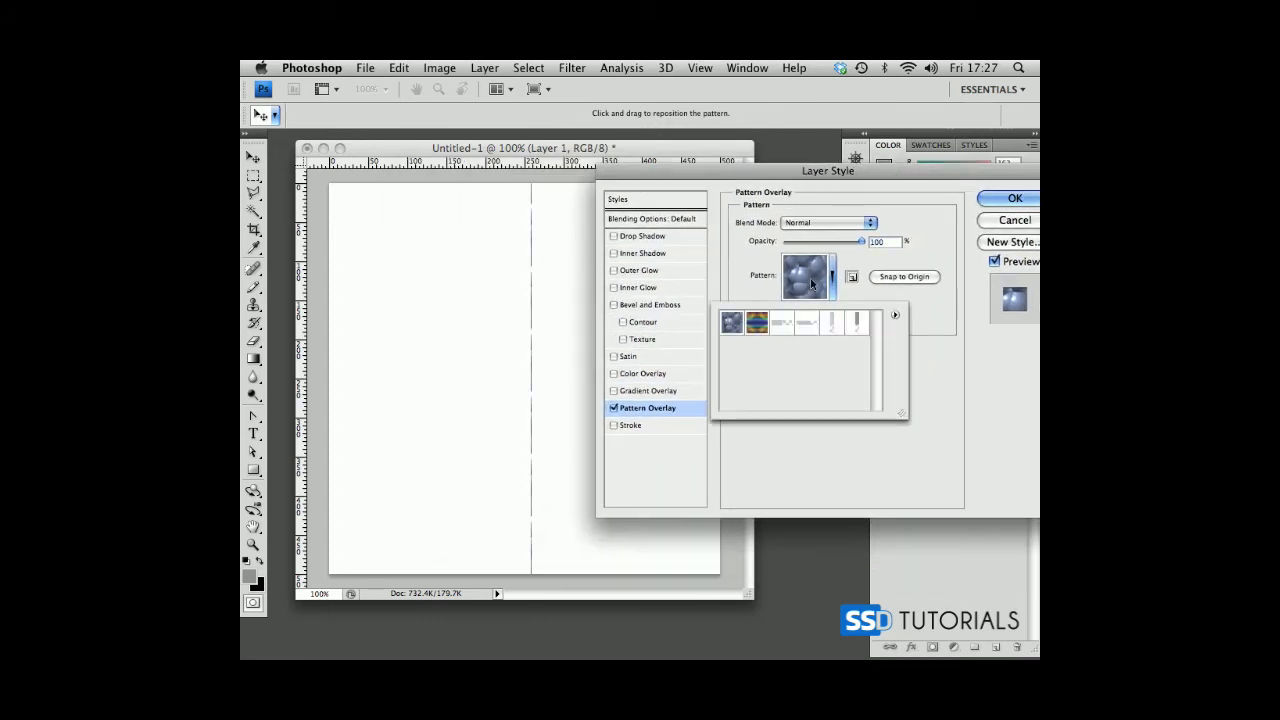
{"action": "left_click", "coordinate": [859, 327]}
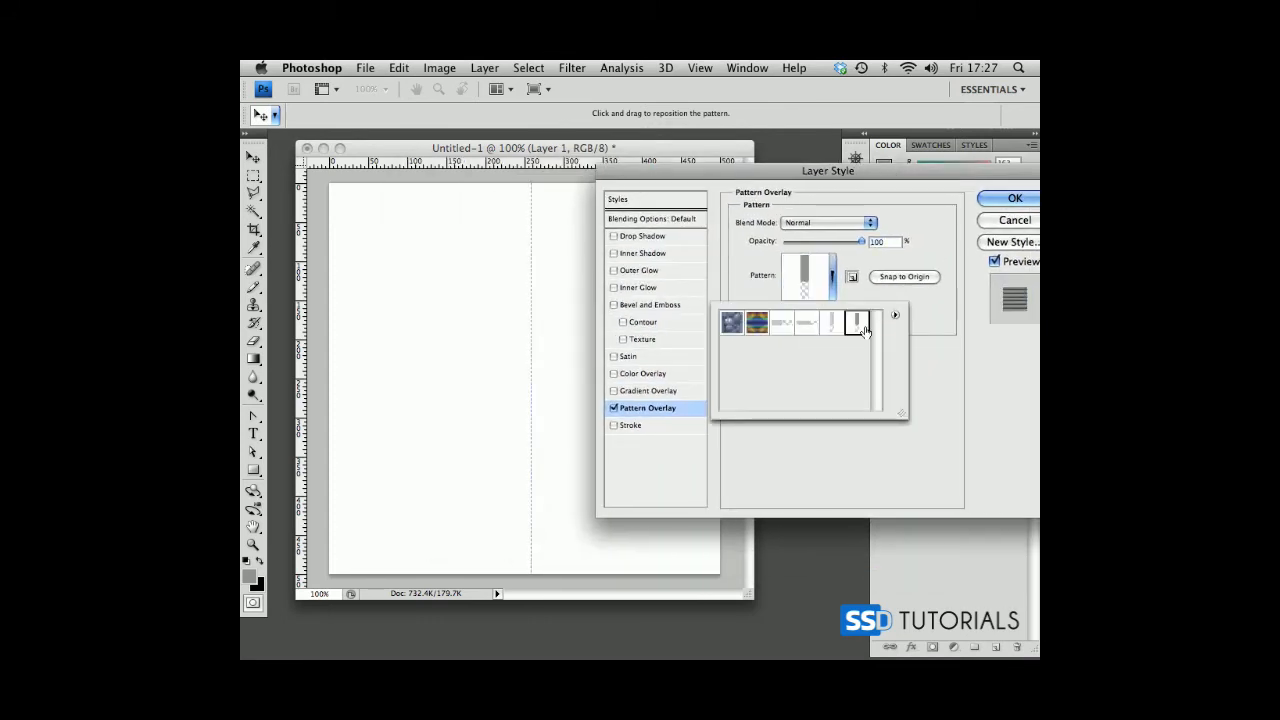
{"action": "left_click", "coordinate": [946, 374]}
{"action": "left_click", "coordinate": [1014, 198]}
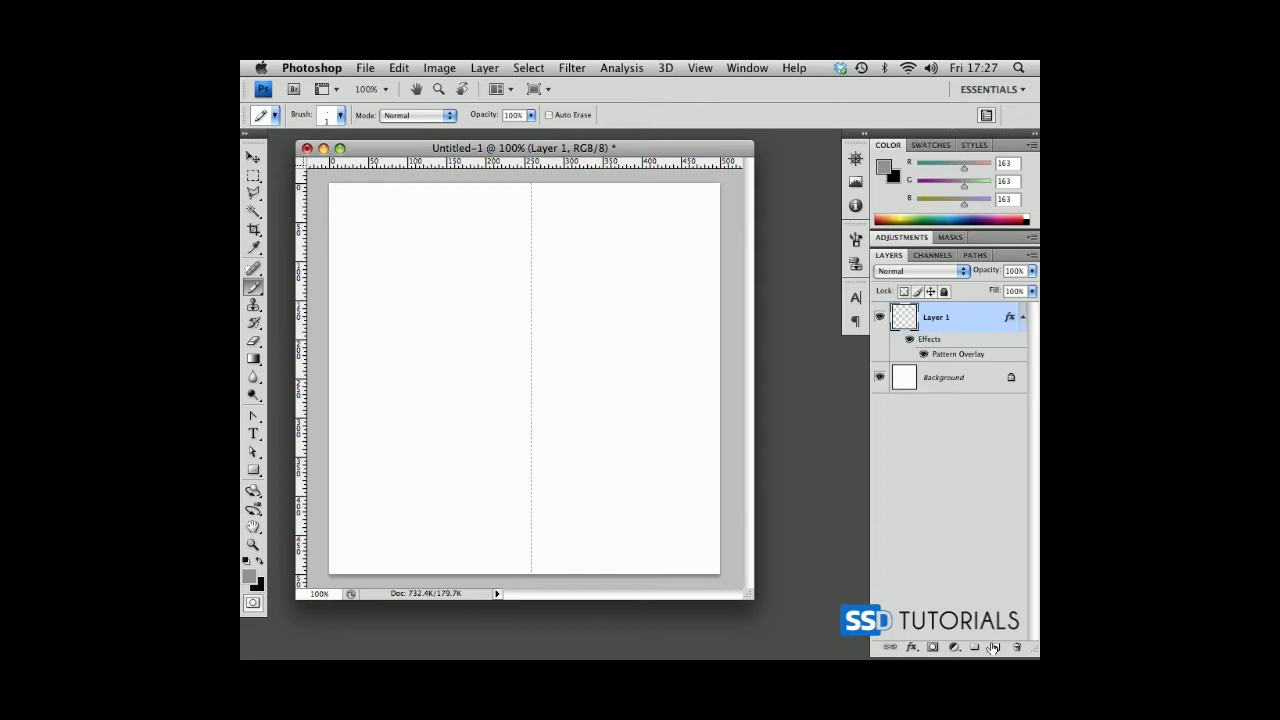
Add a new layer above the dashed-line layer and set the foreground colour to white.
{"action": "left_click", "coordinate": [996, 647]}
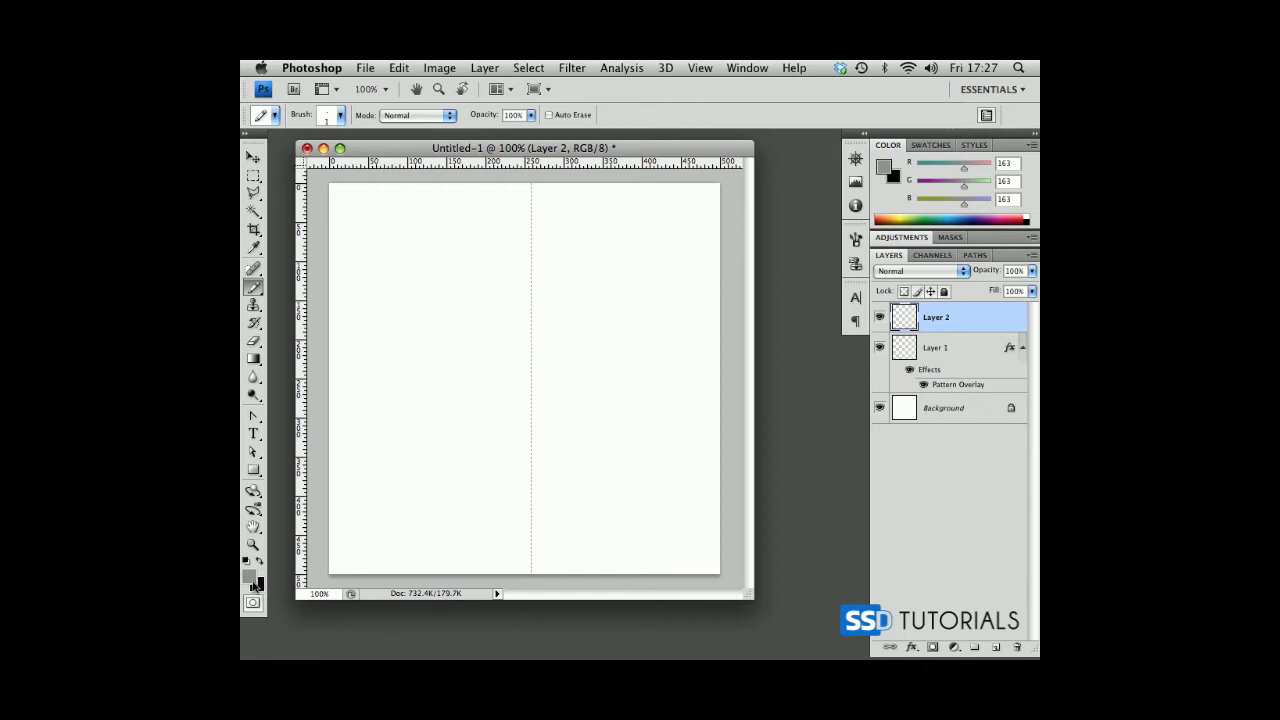
{"action": "key", "text": "d"}
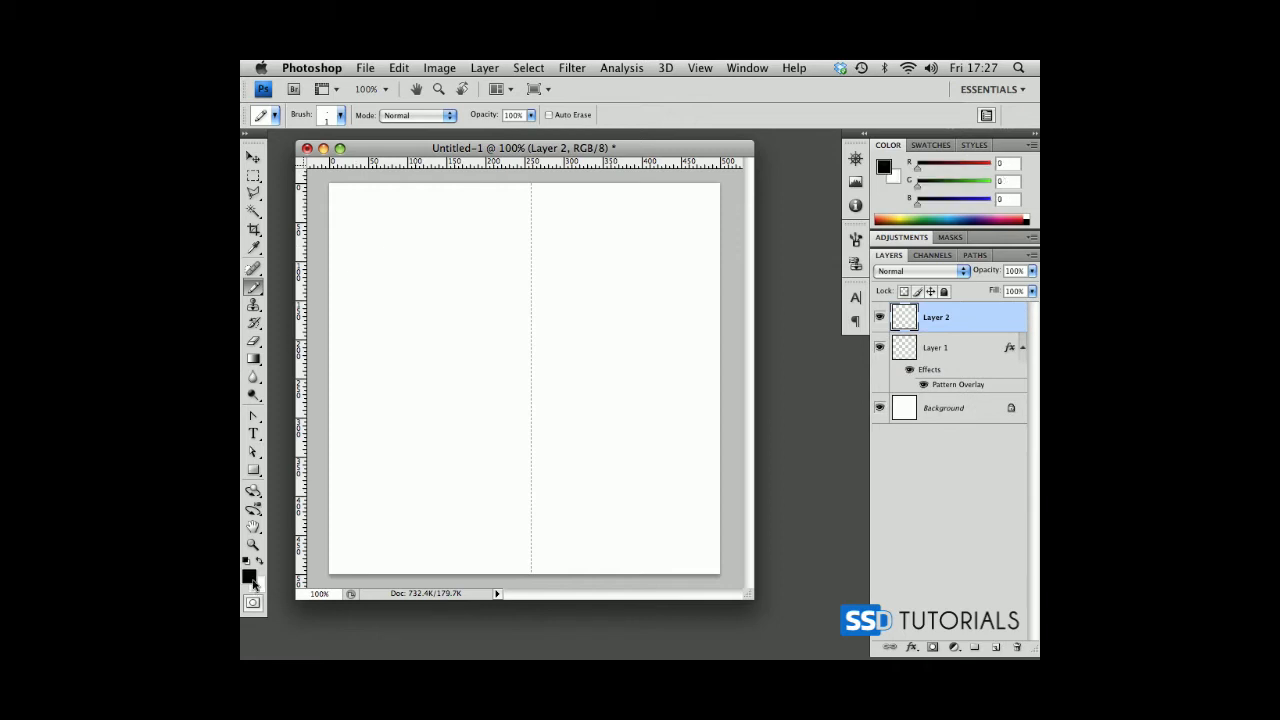
{"action": "key", "text": "x"}
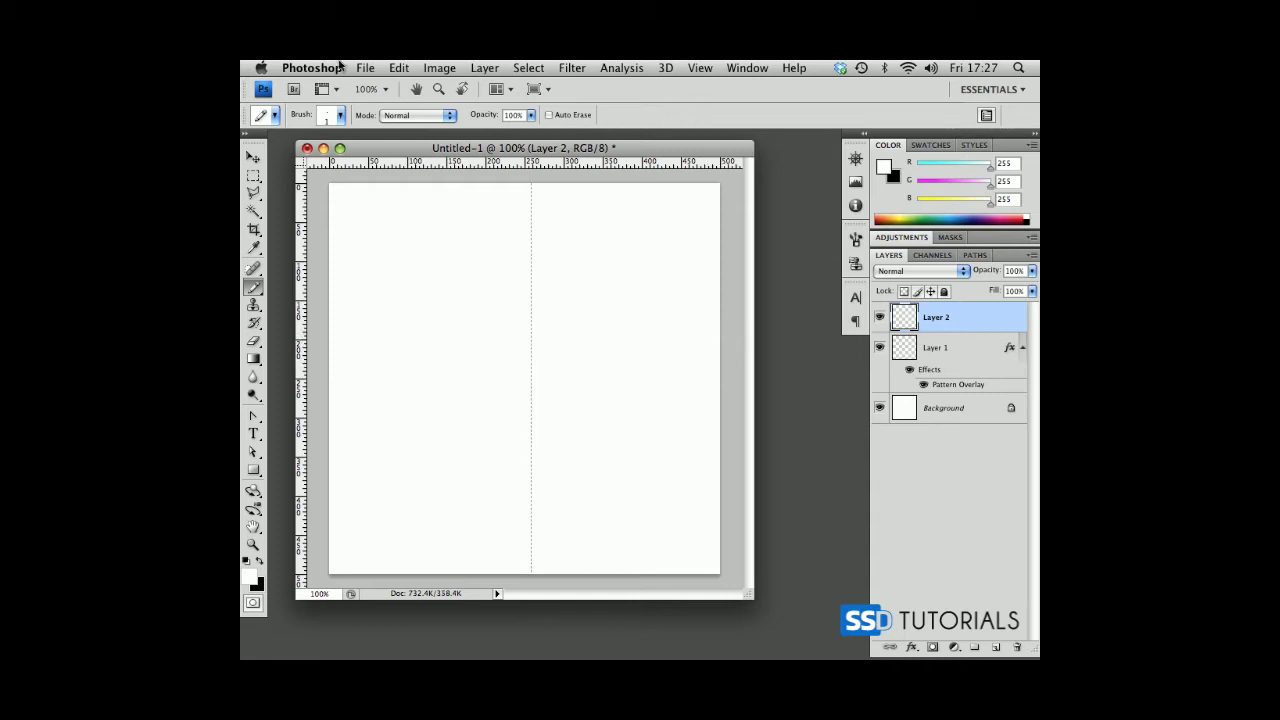
Create a new document 5 pixels wide and 1 pixel high with a white background.
{"action": "key", "text": "super+n"}
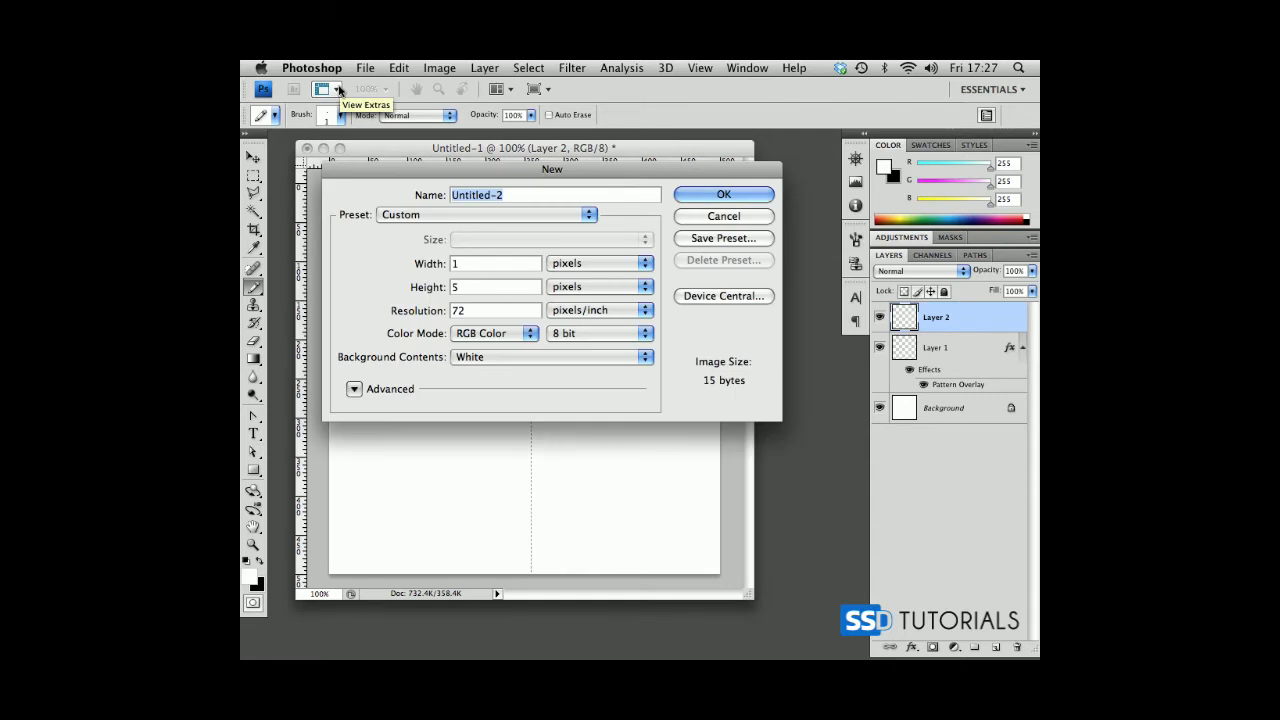
{"action": "key", "text": "Tab"}
{"action": "type", "text": "5"}
{"action": "key", "text": "Tab"}
{"action": "type", "text": "1"}
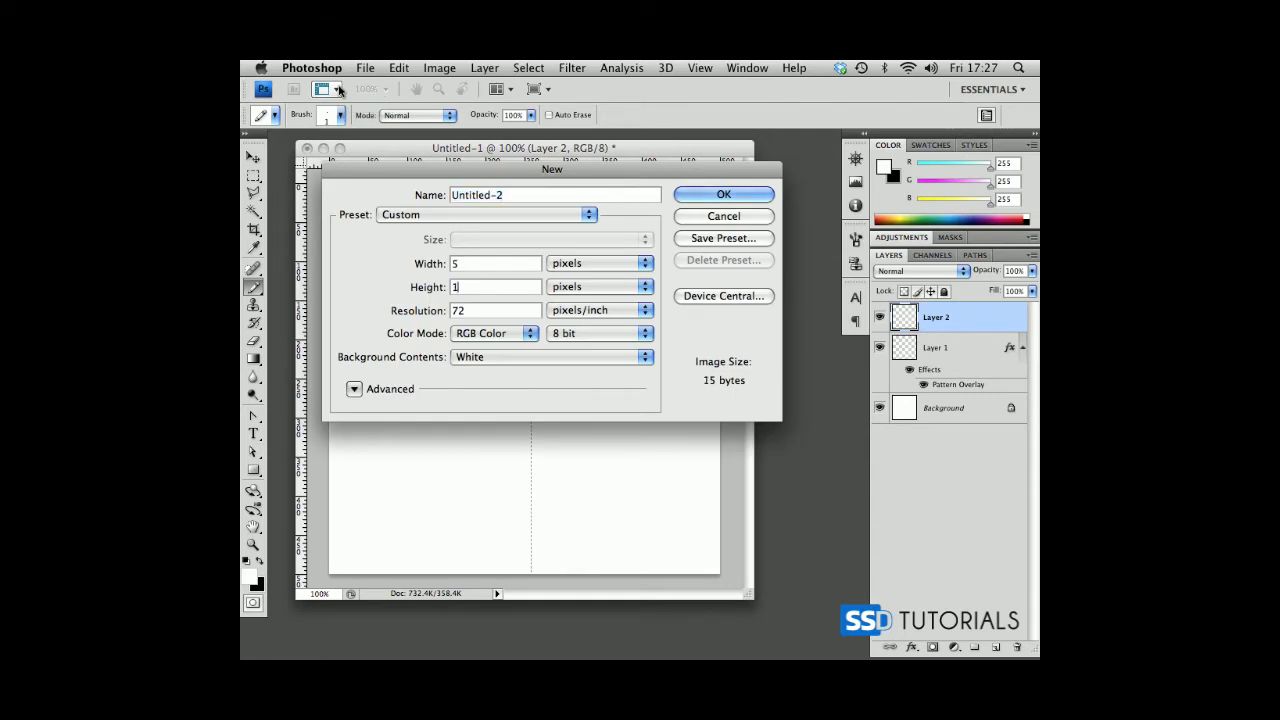
{"action": "key", "text": "Return"}
Add a new empty layer above the Background in the 5 × 1 pixel document.
{"action": "left_click_drag", "start_coordinate": [348, 218], "coordinate": [455, 280]}
{"action": "key", "text": "super+space"}
{"action": "left_click_drag", "start_coordinate": [340, 211], "coordinate": [590, 286]}
{"action": "left_click", "coordinate": [996, 647]}
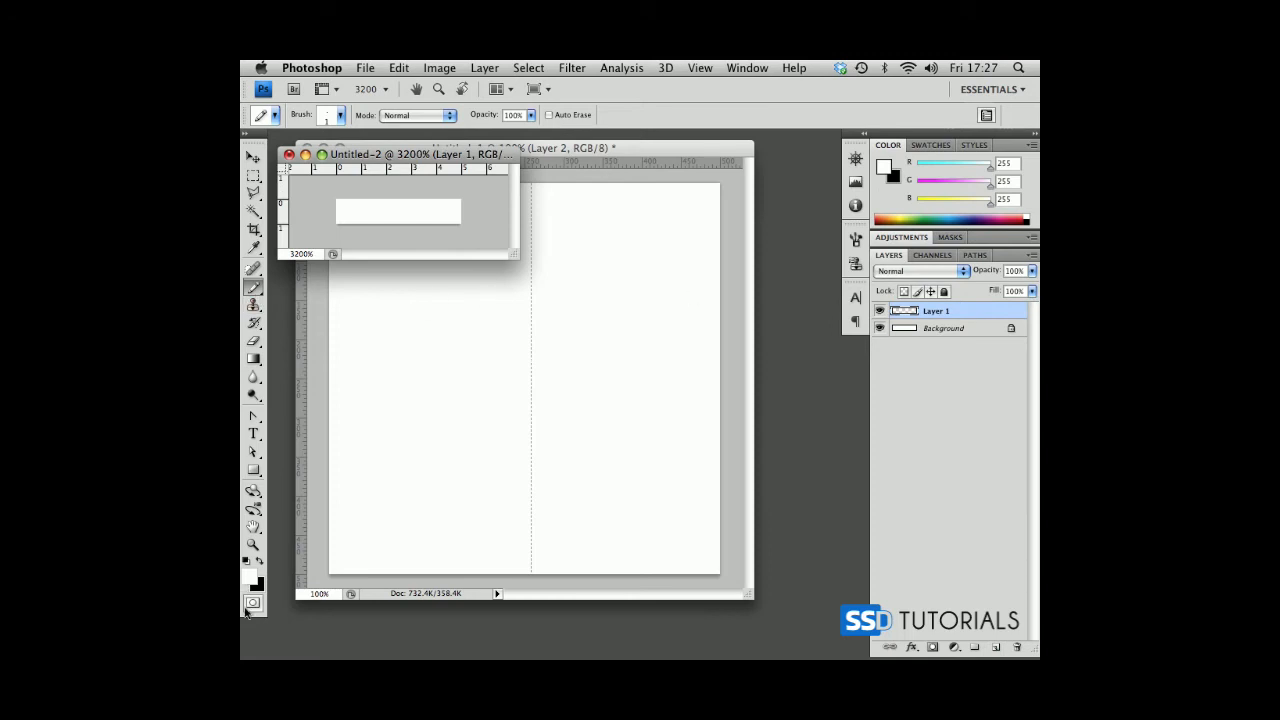
Set the foreground colour to grey b7b7b7 and pencil in the first three pixels of the new layer.
{"action": "left_click", "coordinate": [248, 578]}
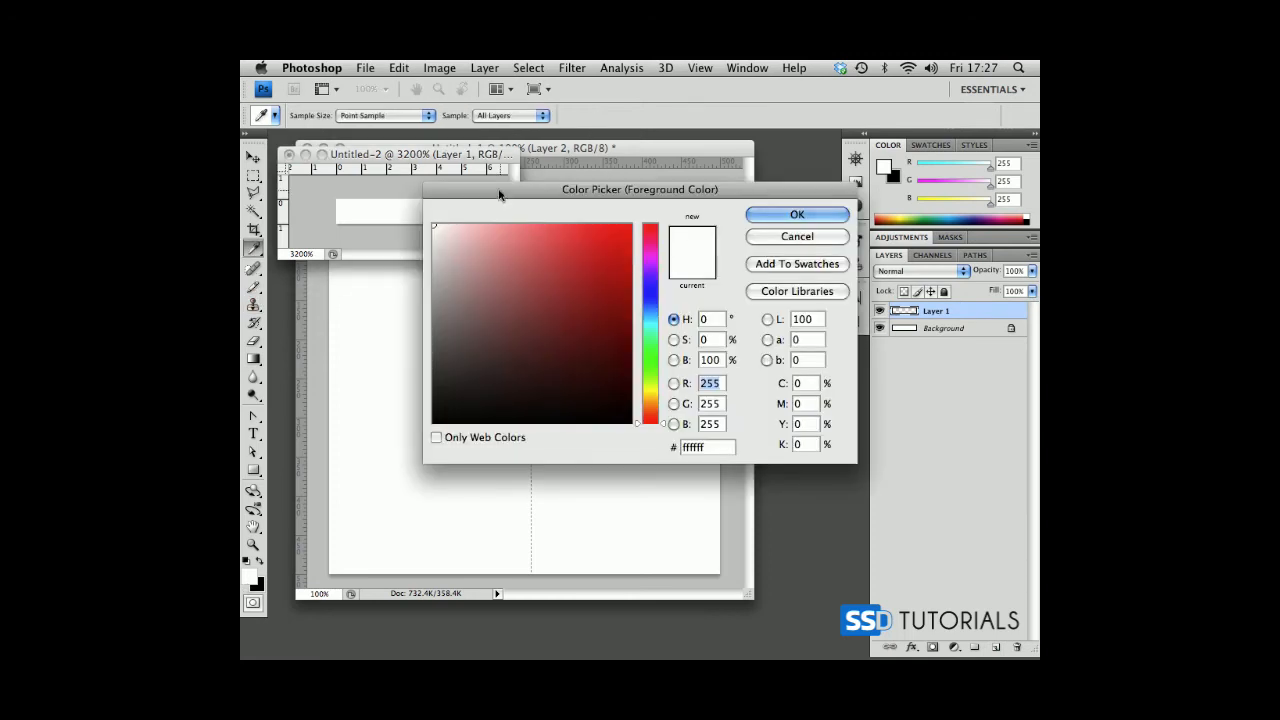
{"action": "left_click_drag", "start_coordinate": [431, 276], "coordinate": [433, 280]}
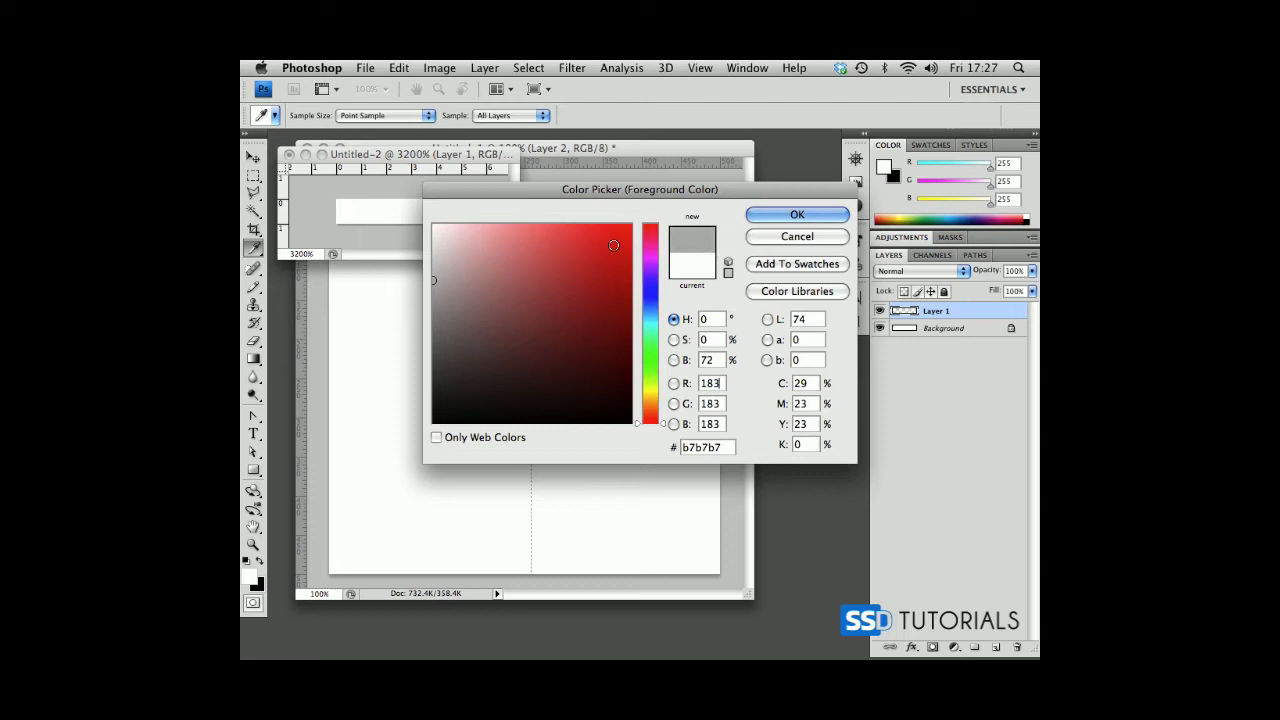
{"action": "left_click", "coordinate": [800, 217]}
{"action": "key", "text": "b"}
{"action": "left_click_drag", "start_coordinate": [344, 212], "coordinate": [400, 212]}
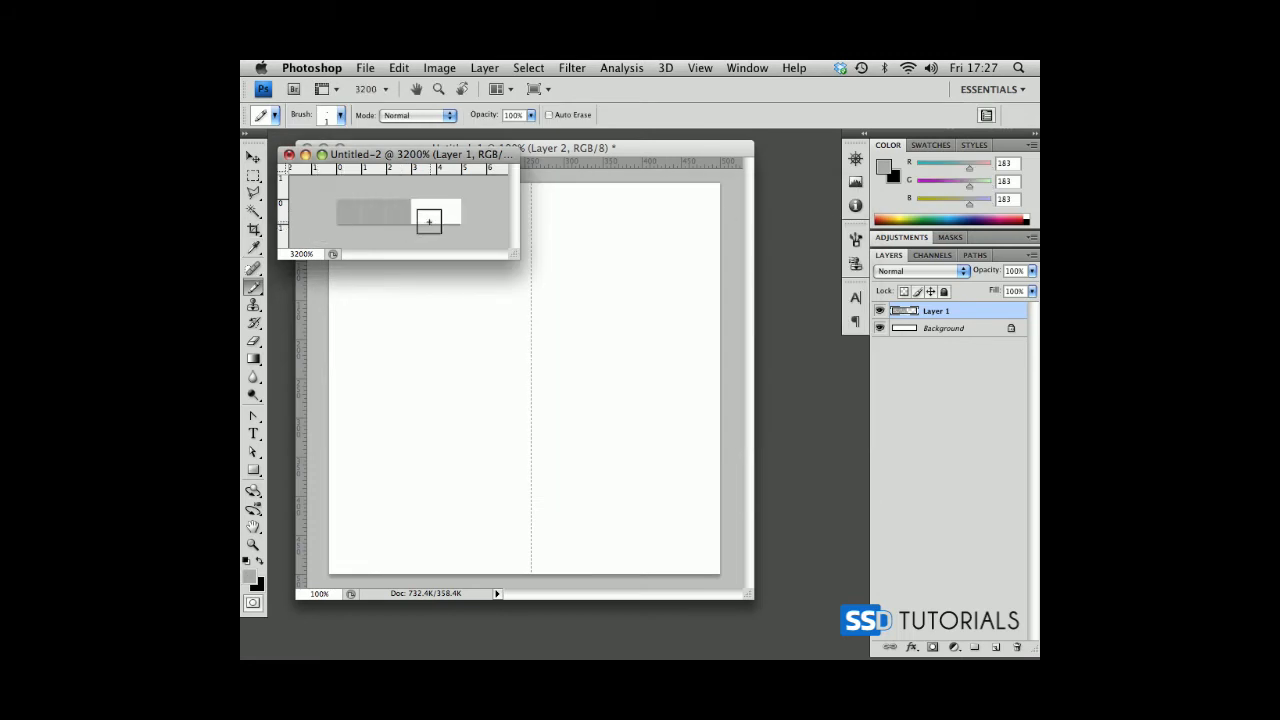
Delete the Background layer and define the remaining grey-and-transparent strip as a pattern named horizonal-pattern.
{"action": "double_click", "coordinate": [958, 329]}
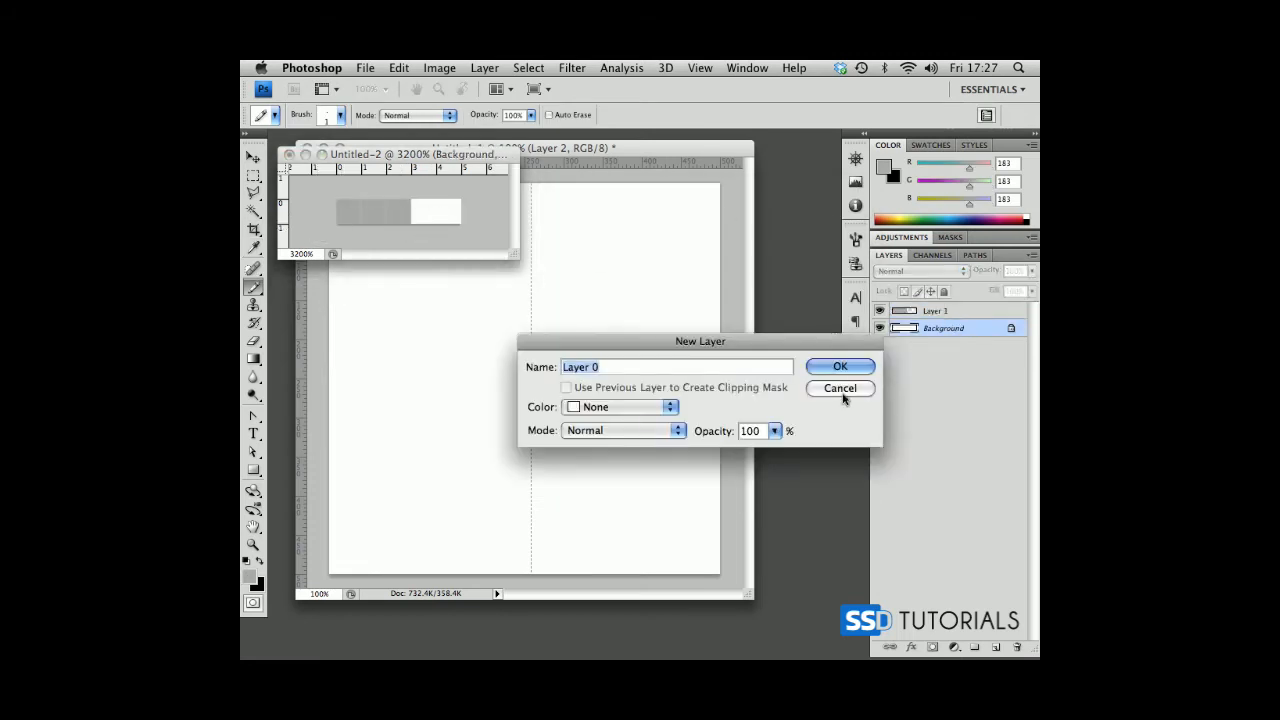
{"action": "left_click", "coordinate": [843, 366]}
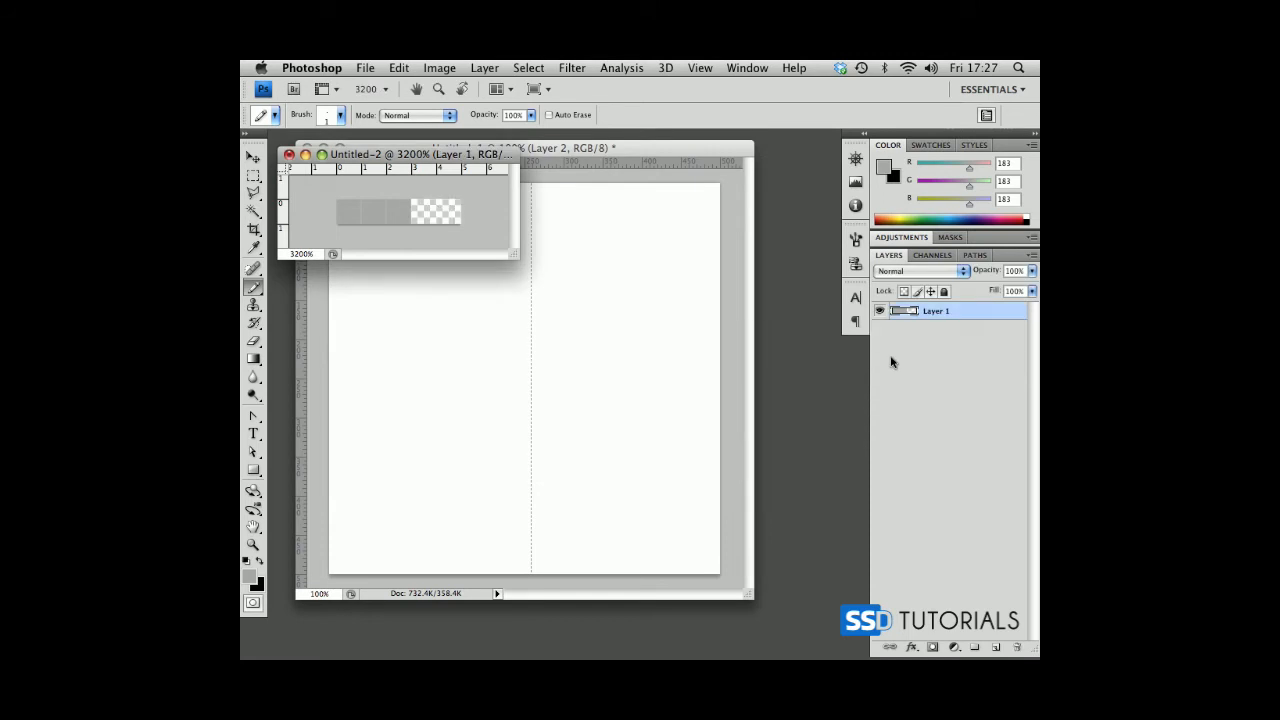
{"action": "left_click", "coordinate": [399, 67]}
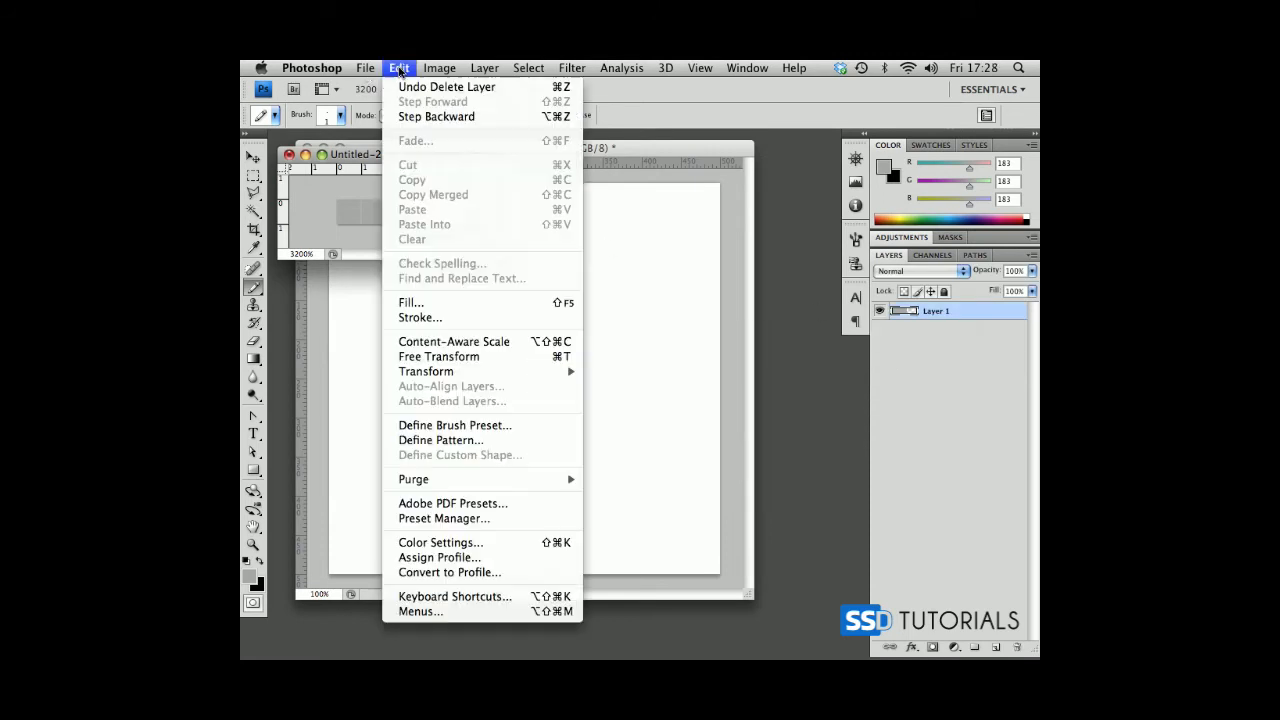
{"action": "left_click", "coordinate": [434, 440]}
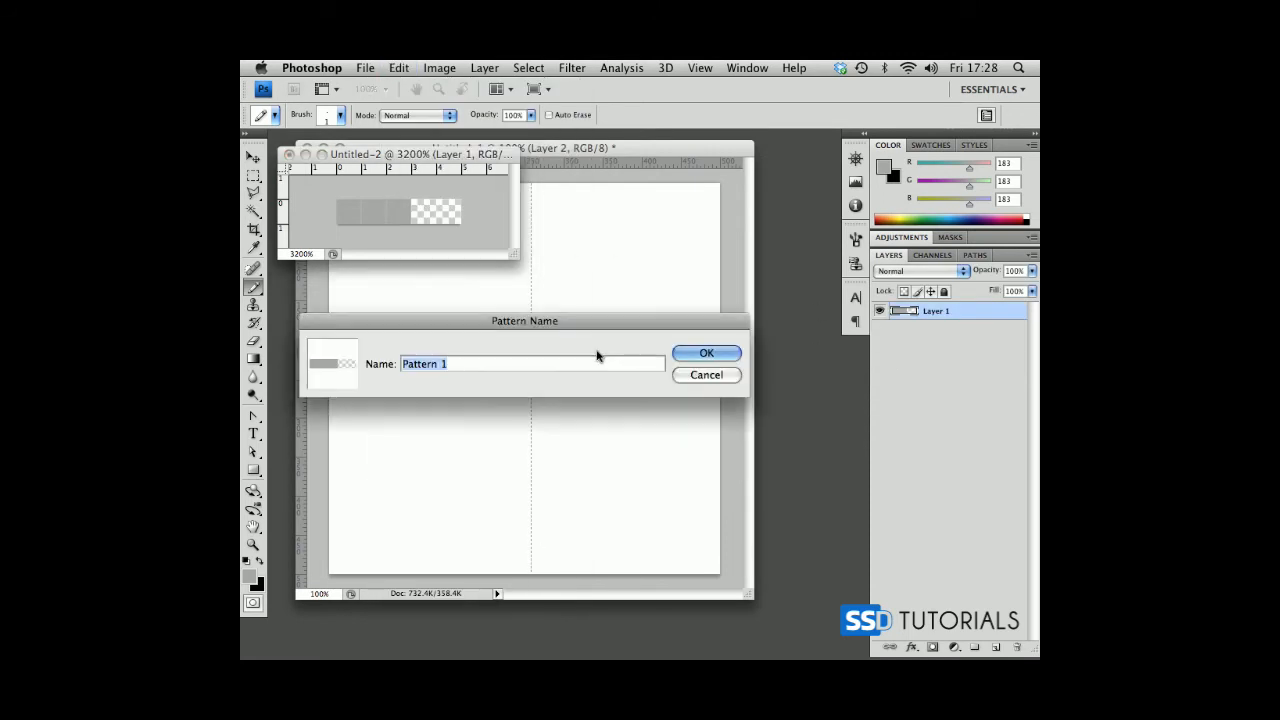
{"action": "type", "text": "horizonal-pattern"}
{"action": "key", "text": "Return"}
Close the small pattern document without saving and return to the 500-pixel document.
{"action": "left_click_drag", "start_coordinate": [500, 157], "coordinate": [833, 320]}
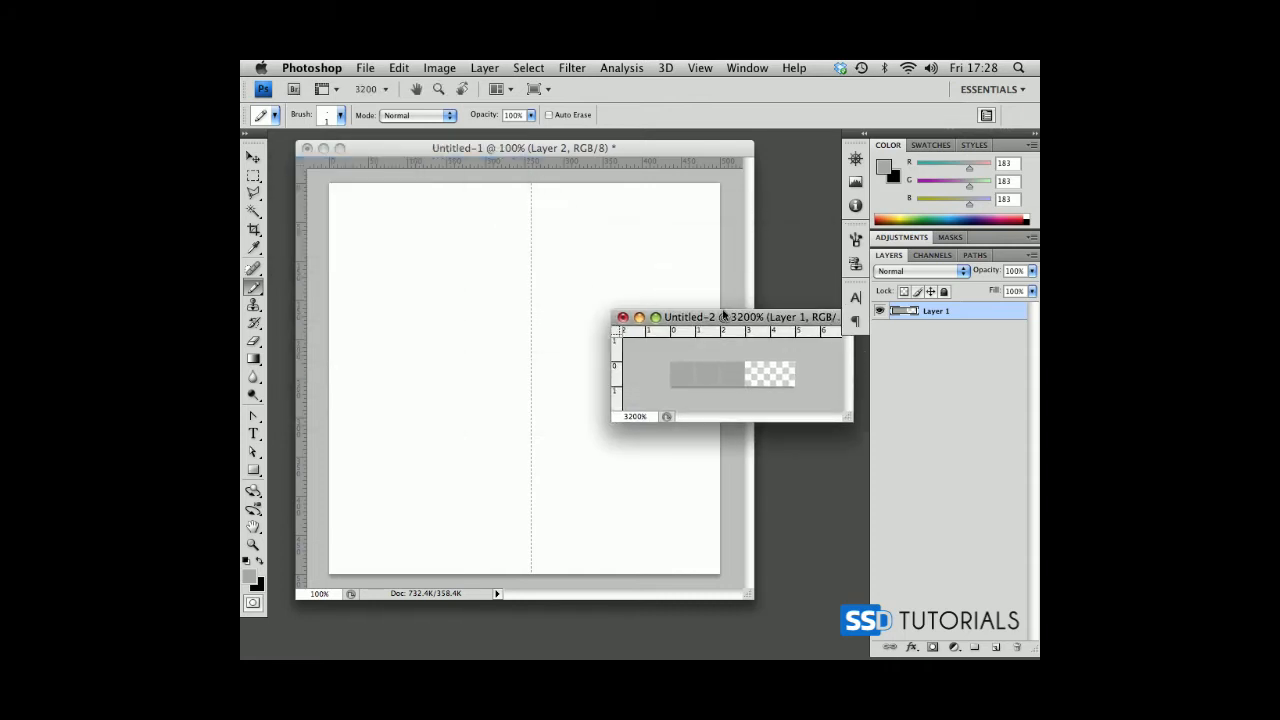
{"action": "left_click", "coordinate": [622, 317]}
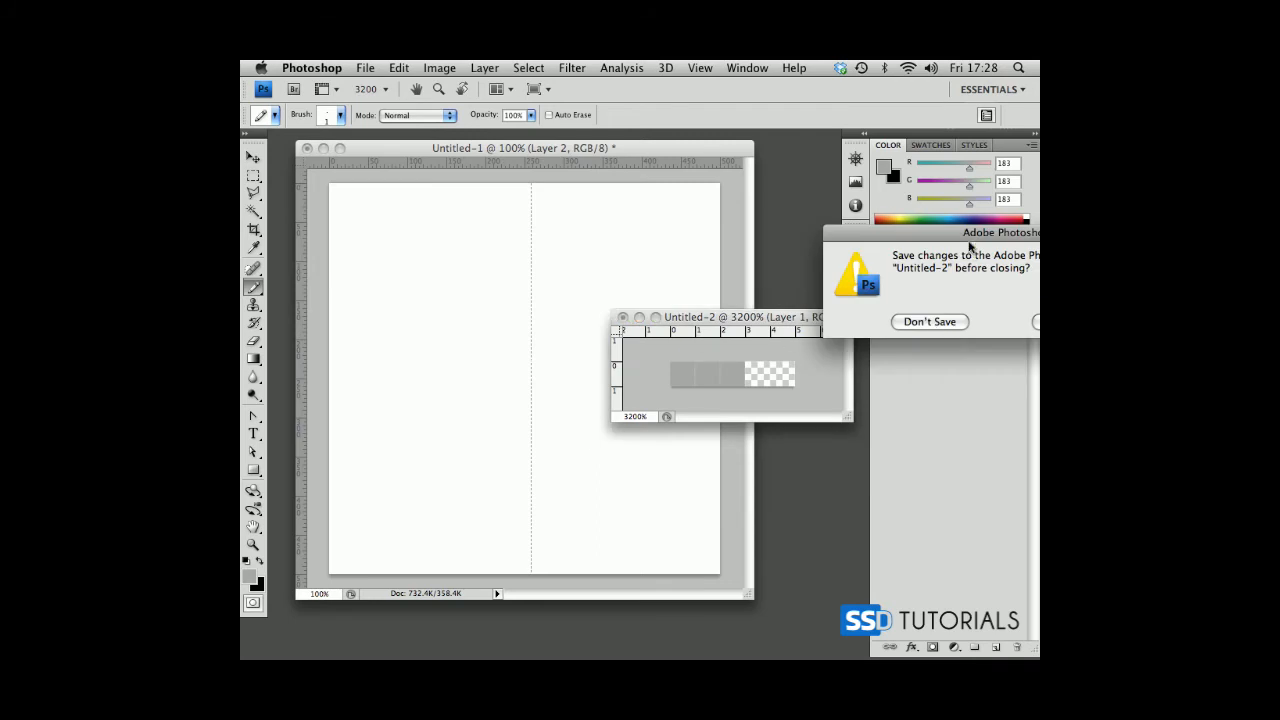
{"action": "left_click", "coordinate": [727, 251]}
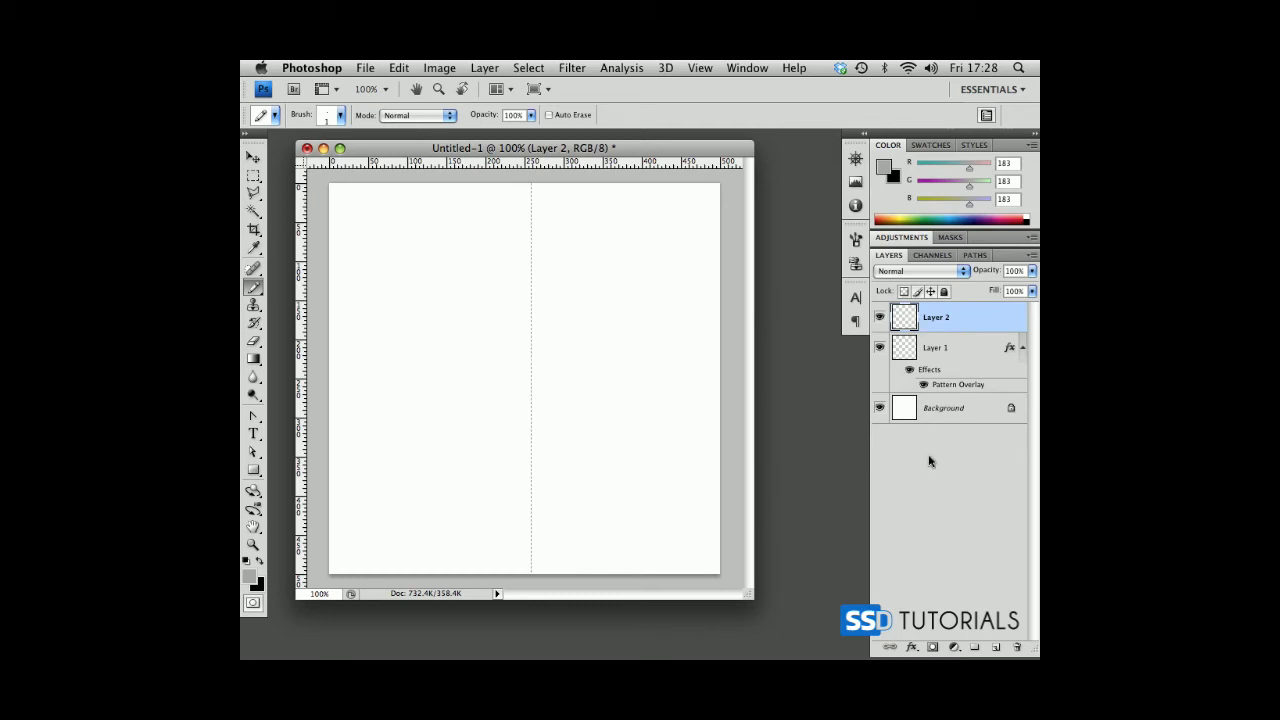
Apply a Pattern Overlay to Layer 2's horizontal line using the newly defined horizontal pattern at 100% opacity.
{"action": "left_click", "coordinate": [911, 650]}
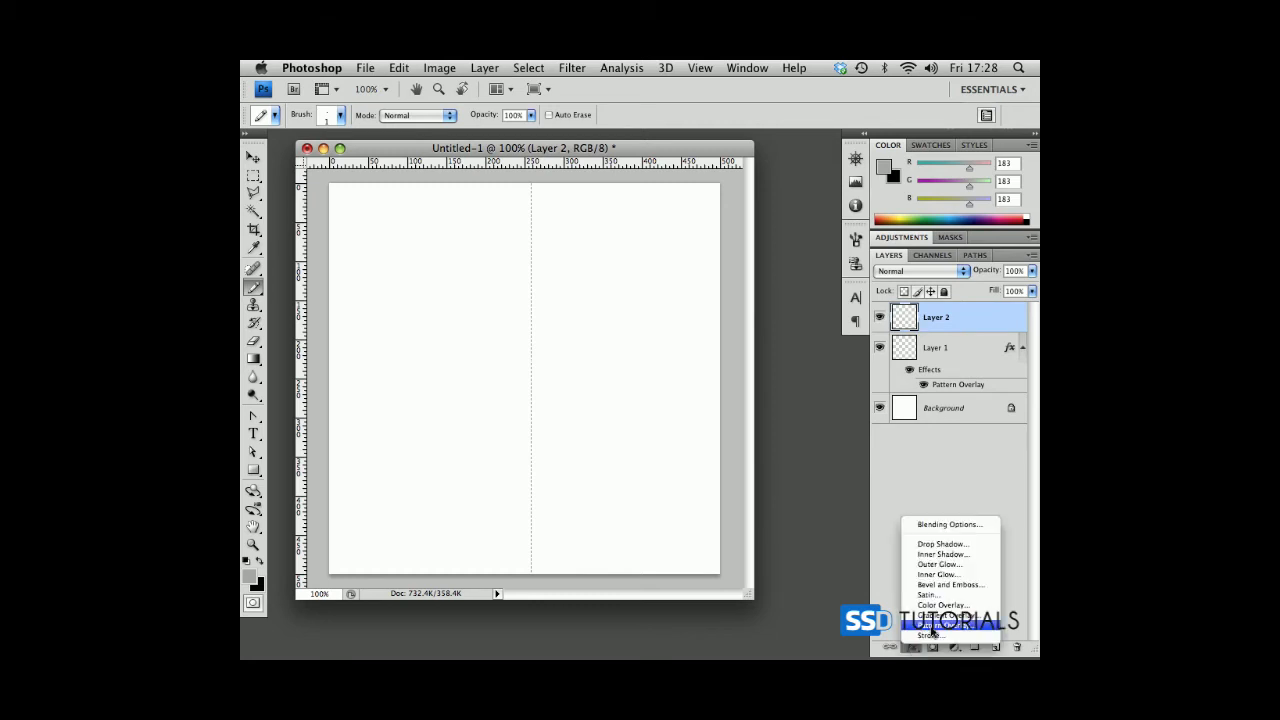
{"action": "left_click", "coordinate": [931, 626]}
{"action": "left_click", "coordinate": [804, 278]}
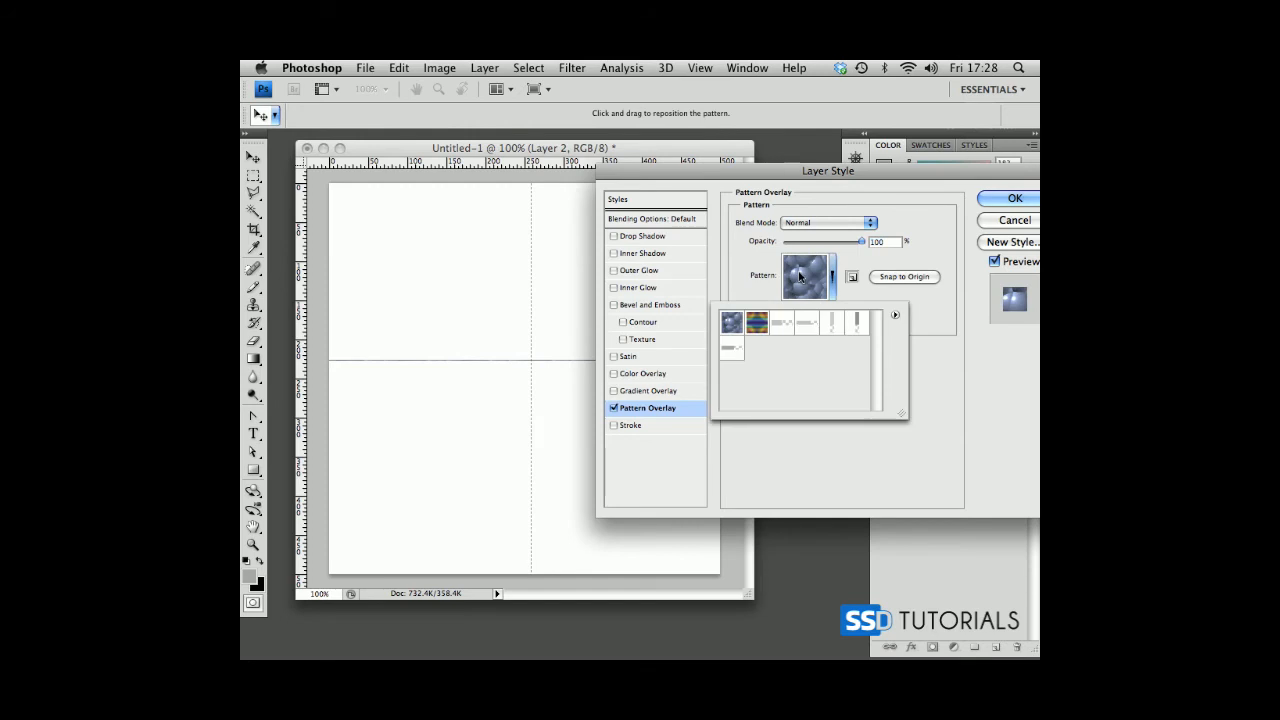
{"action": "left_click", "coordinate": [729, 357]}
{"action": "left_click", "coordinate": [1010, 198]}
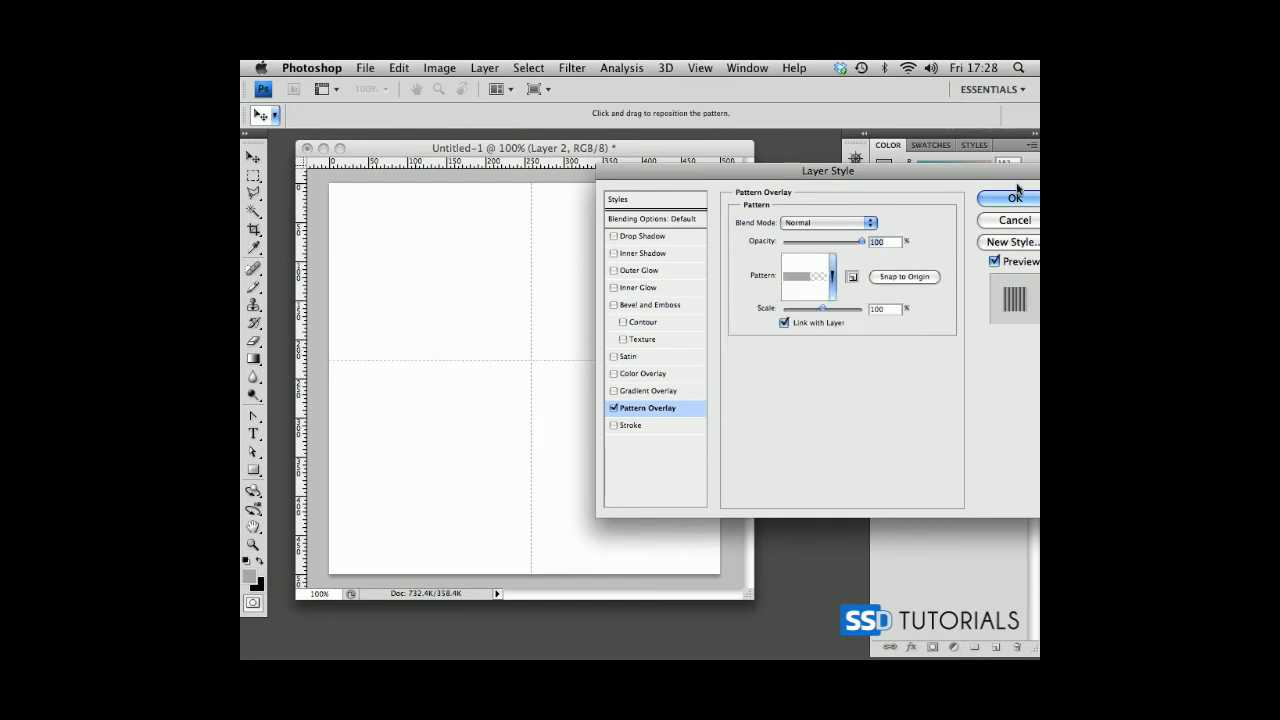
{"action": "left_click", "coordinate": [1010, 198]}
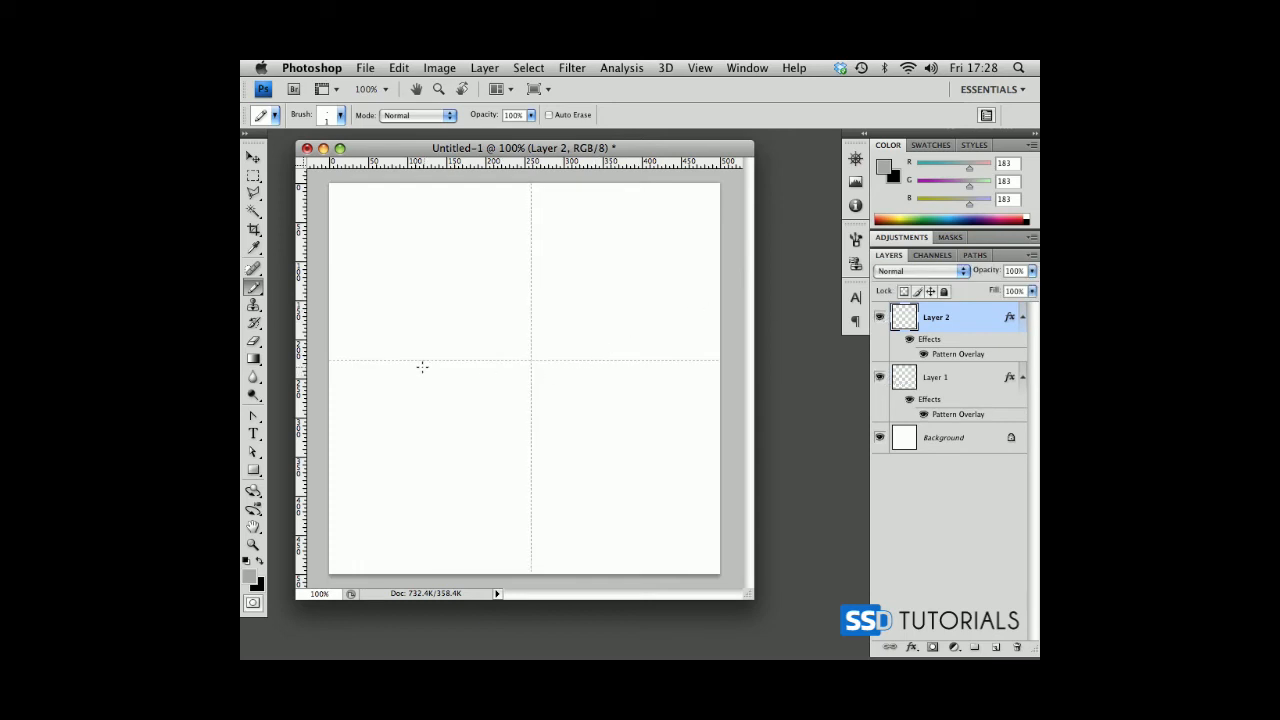
Create another new document of 5 × 1 pixels with a white background.
{"action": "key", "text": "super+n"}
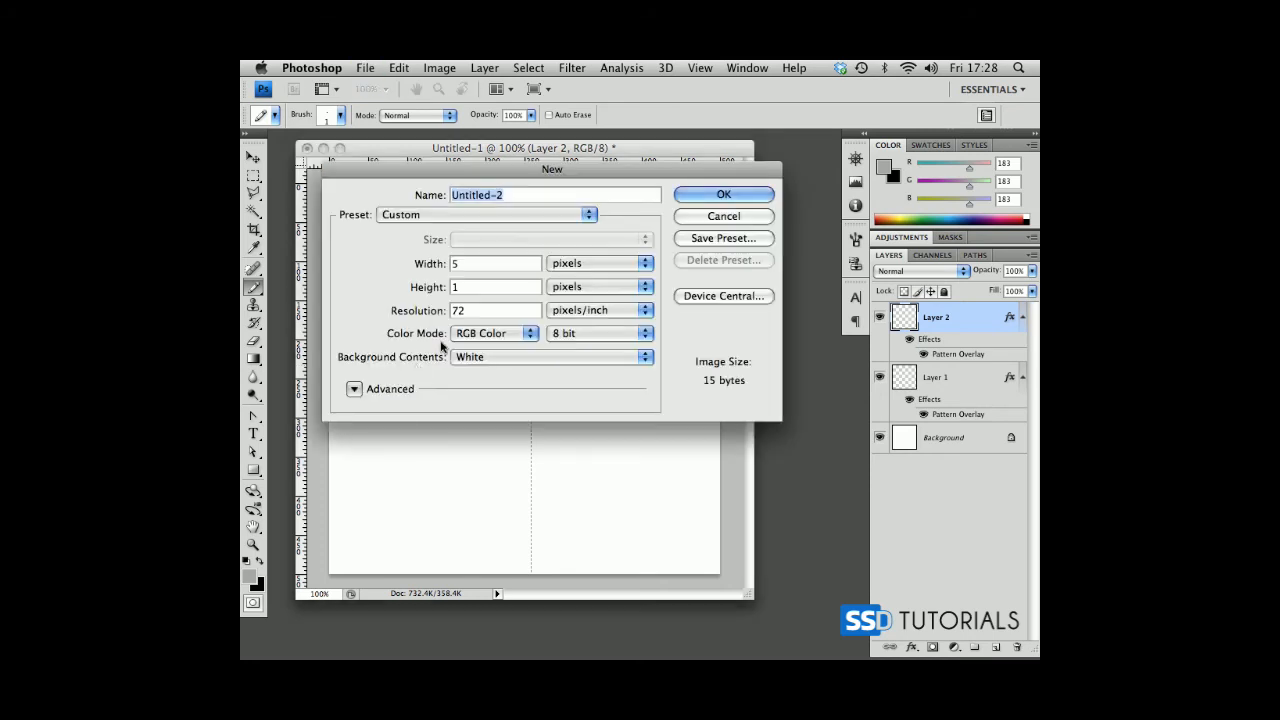
{"action": "left_click", "coordinate": [467, 262]}
{"action": "left_click", "coordinate": [723, 194]}
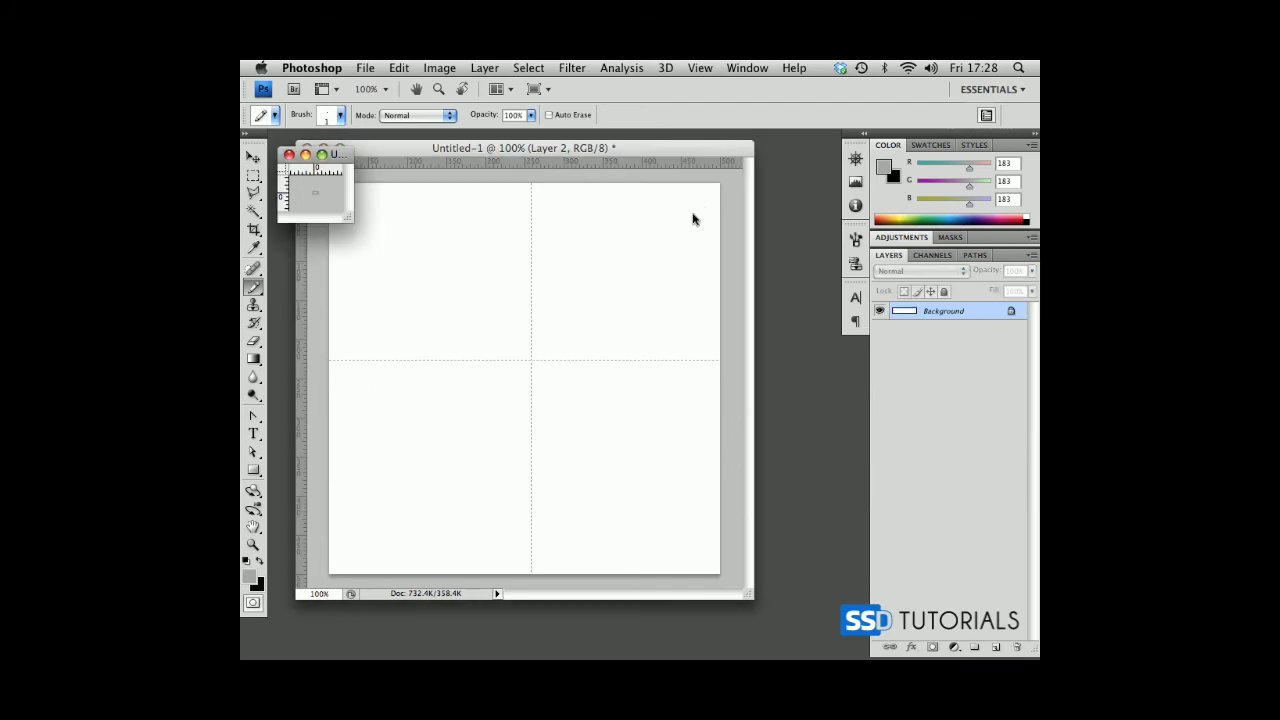
Add a new layer to the small document and pencil only its first pixel grey.
{"action": "left_click_drag", "start_coordinate": [355, 215], "coordinate": [392, 216]}
{"action": "key", "text": "super+space"}
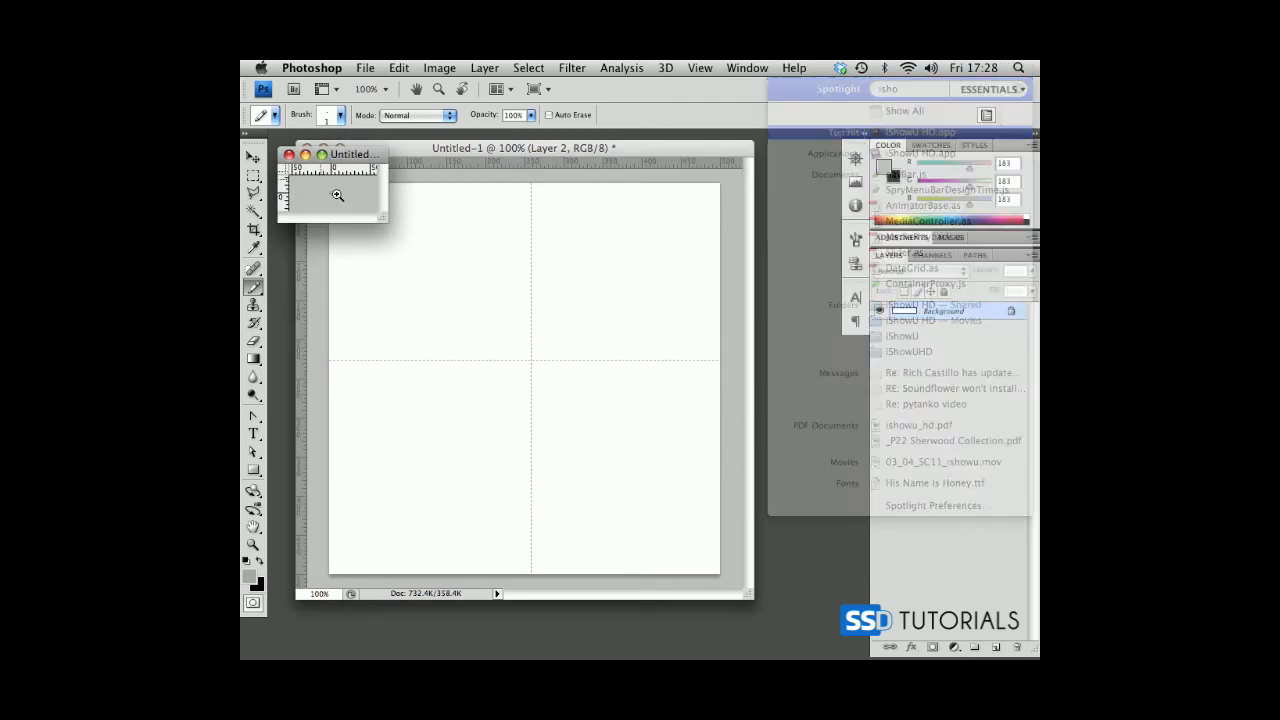
{"action": "left_click_drag", "start_coordinate": [323, 186], "coordinate": [341, 200]}
{"action": "left_click_drag", "start_coordinate": [420, 228], "coordinate": [590, 325]}
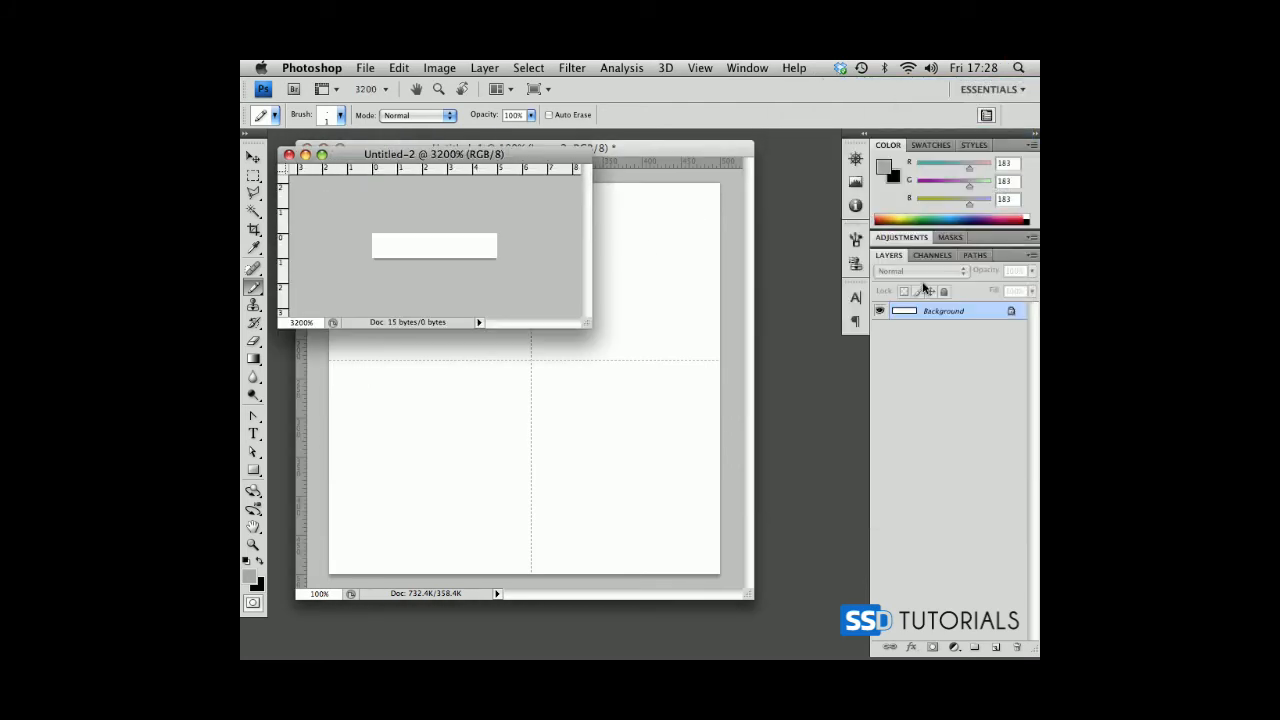
{"action": "left_click", "coordinate": [995, 647]}
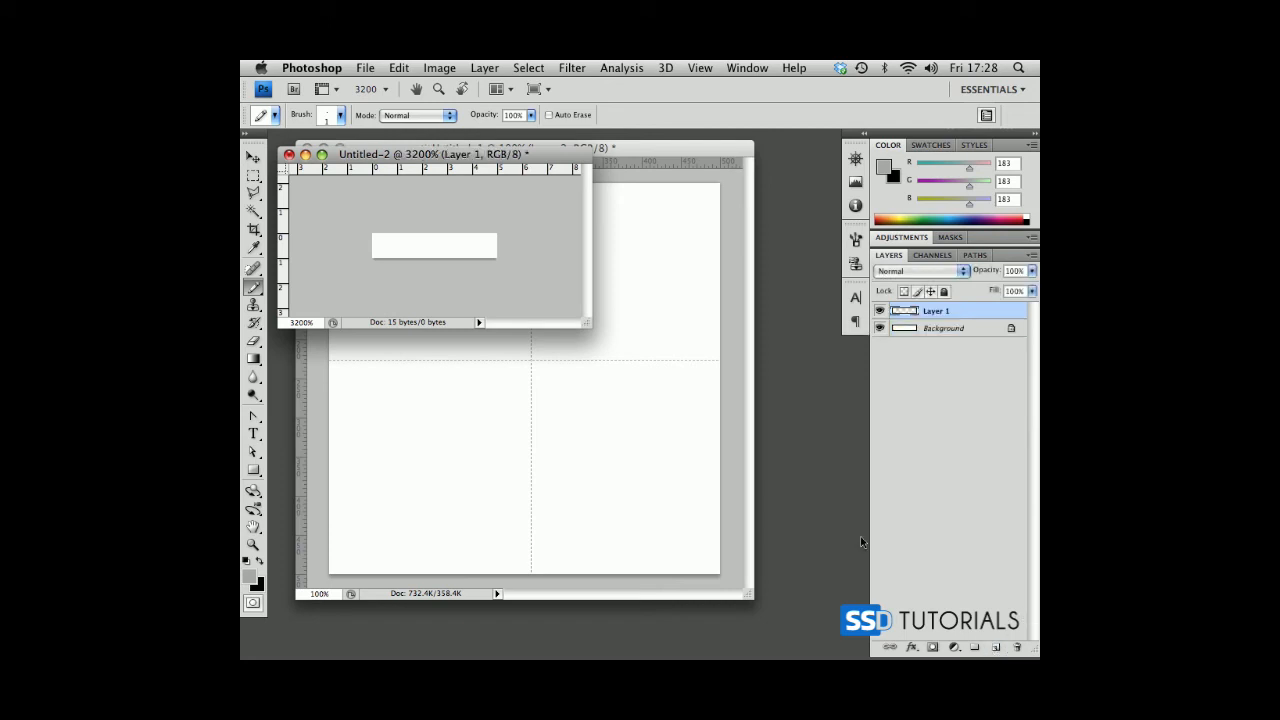
{"action": "left_click", "coordinate": [384, 245]}
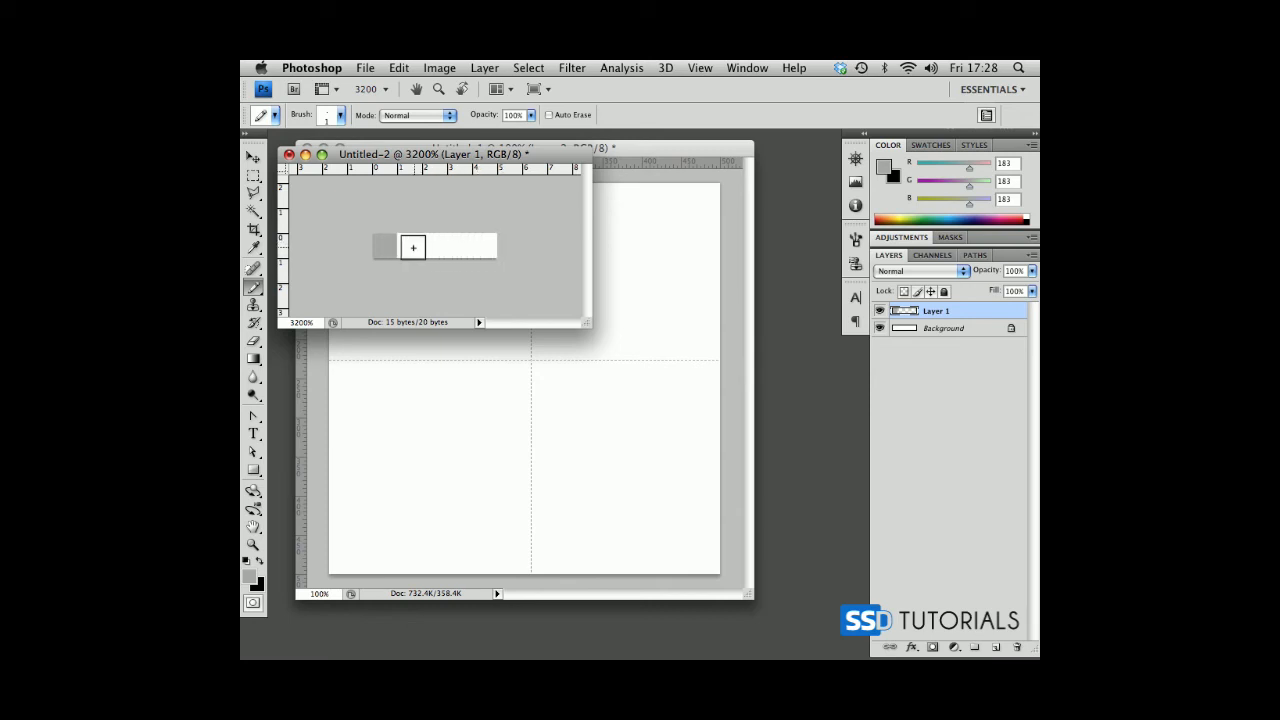
Try to crop the small document to its first three pixels, and undo that crop.
{"action": "left_click", "coordinate": [253, 229]}
{"action": "left_click_drag", "start_coordinate": [476, 272], "coordinate": [483, 275]}
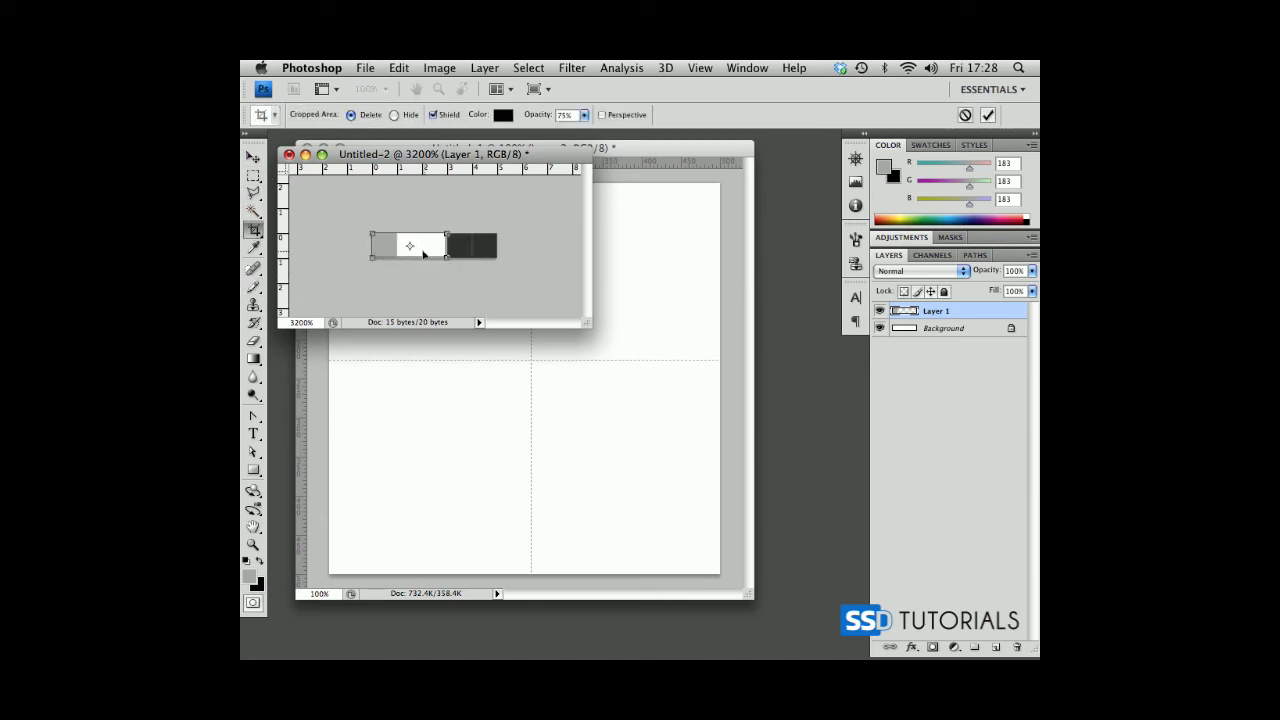
{"action": "key", "text": "Return"}
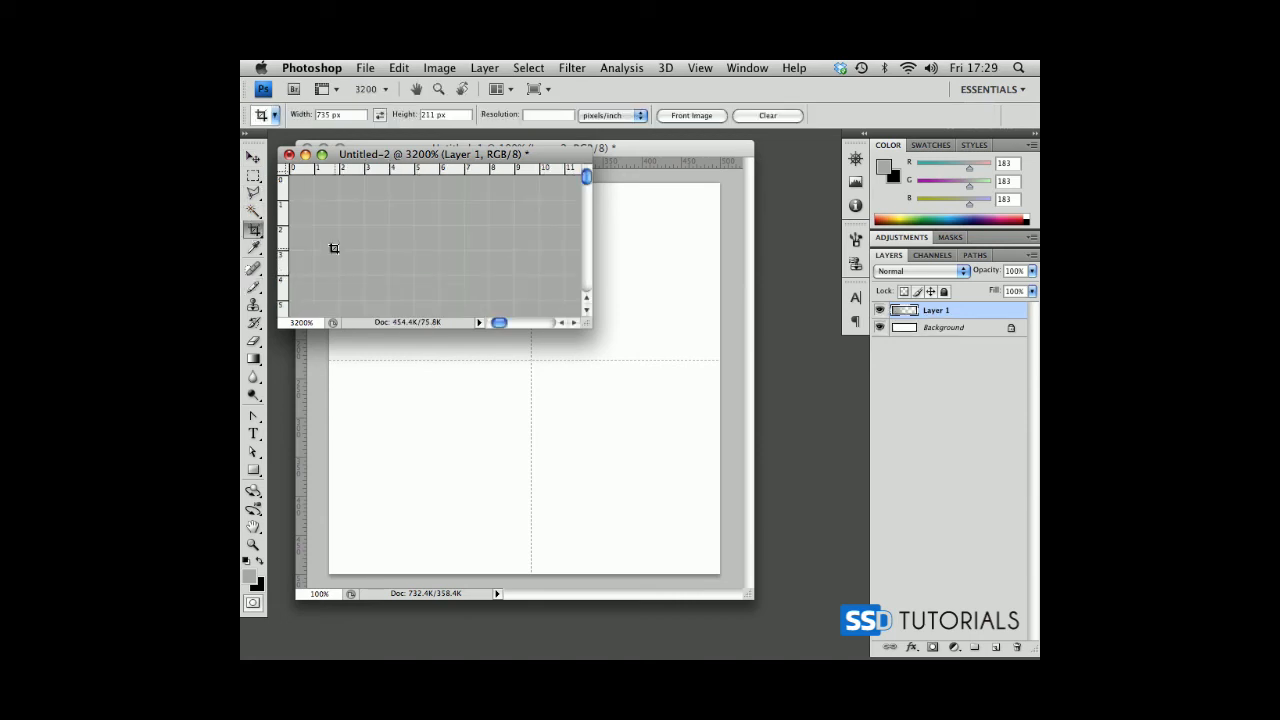
{"action": "key", "text": "super+v"}
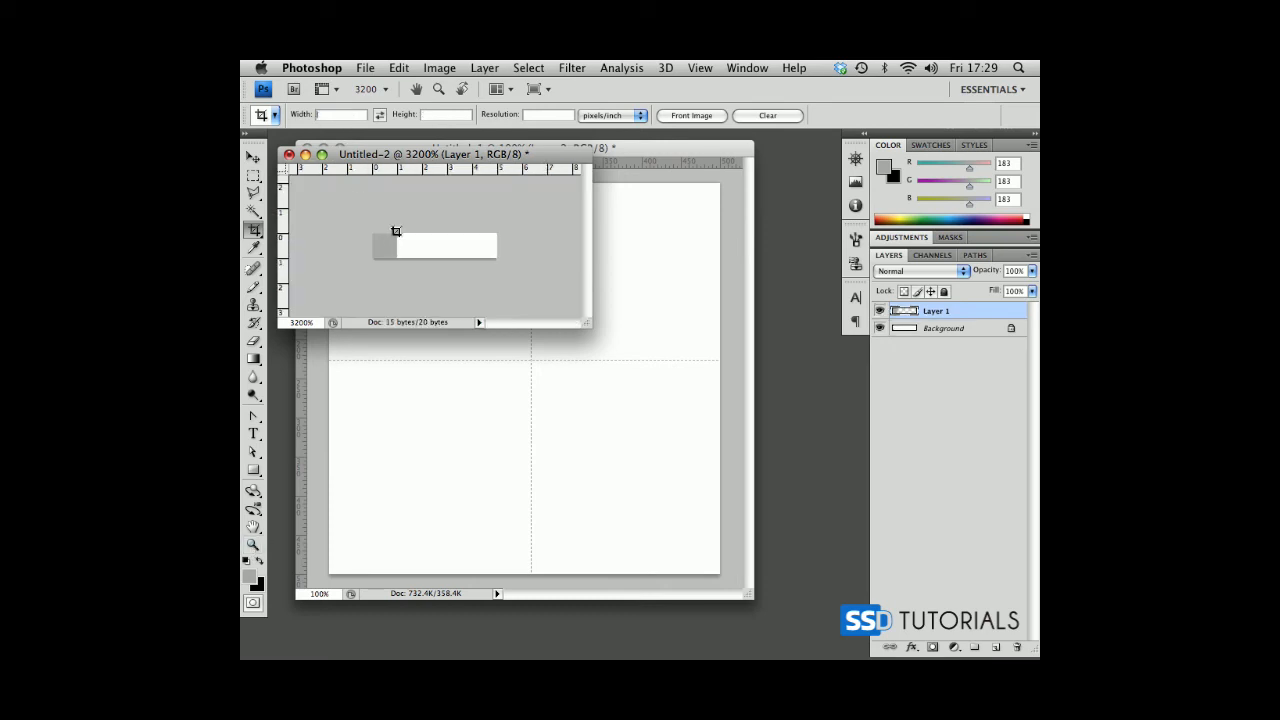
Crop the small document to its first three pixels without a fixed crop size, and leave the Crop tool.
{"action": "left_click_drag", "start_coordinate": [357, 217], "coordinate": [437, 278]}
{"action": "key", "text": "Return"}
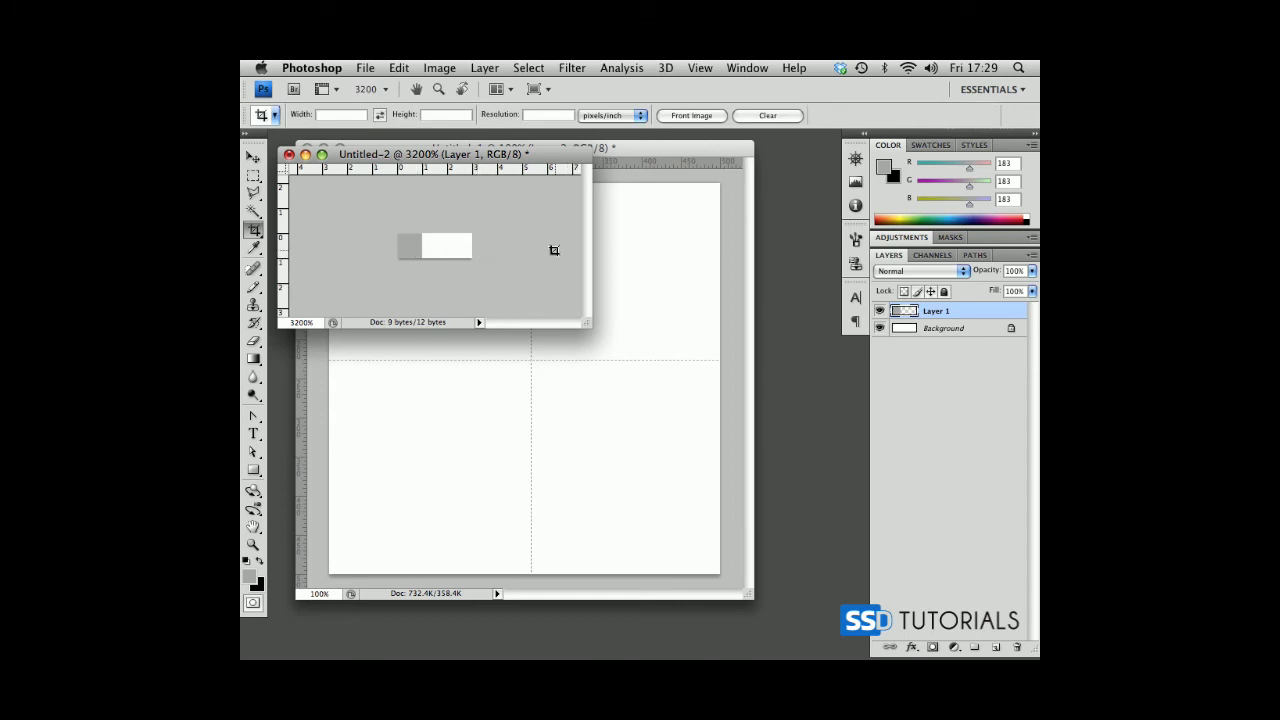
{"action": "left_click", "coordinate": [253, 158]}
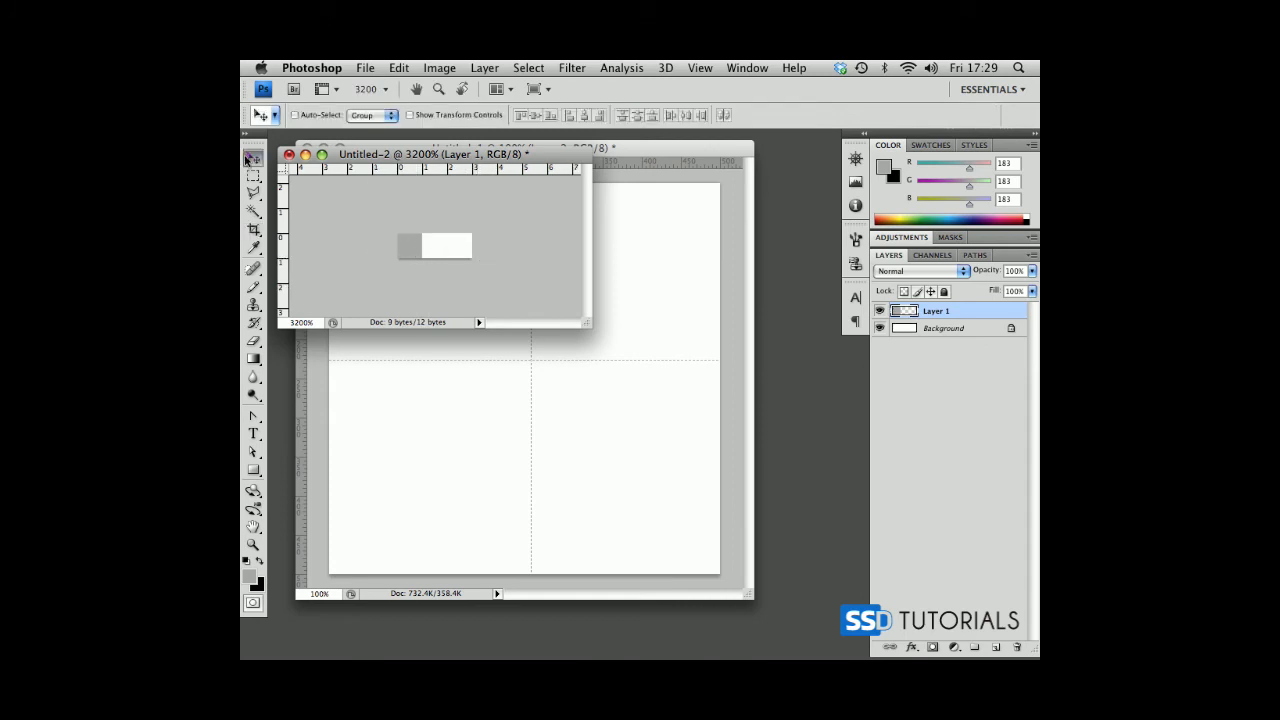
Delete the Background layer of the cropped document, keeping only Layer 1.
{"action": "double_click", "coordinate": [925, 330]}
{"action": "key", "text": "Return"}
{"action": "key", "text": "Delete"}
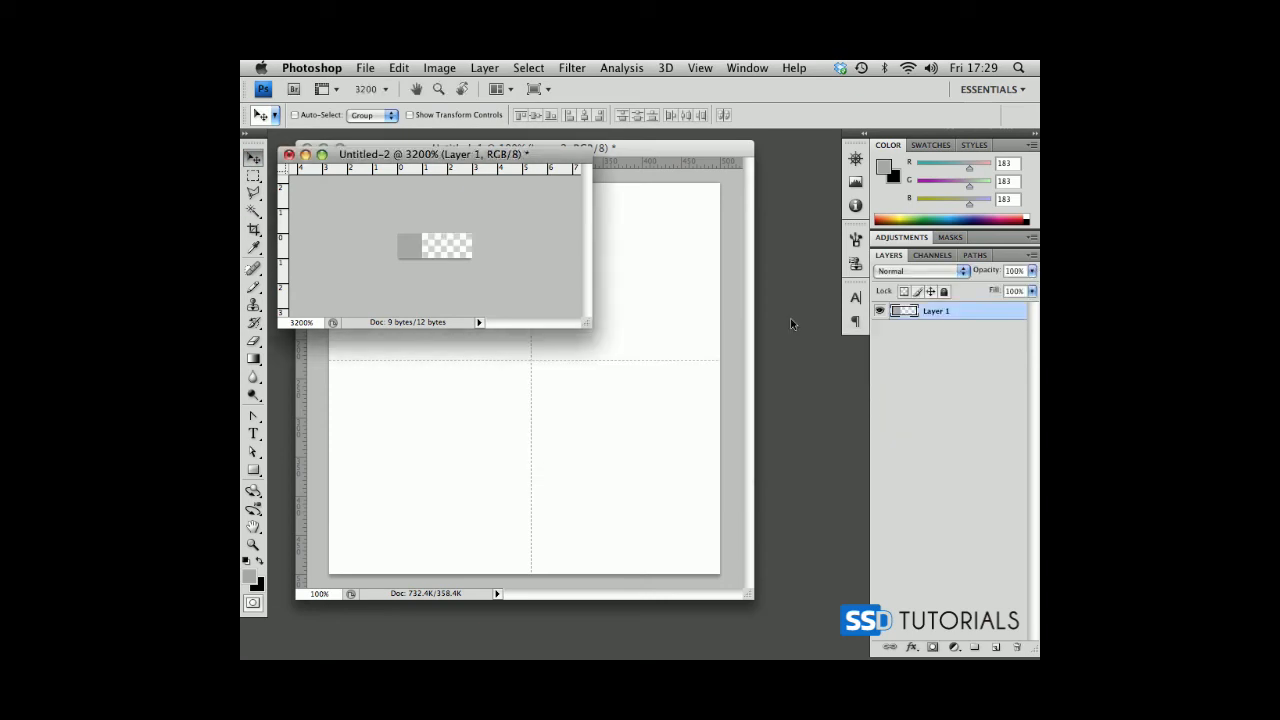
Define the cropped document as a pattern named horizontal-1px, and close the document without saving.
{"action": "left_click", "coordinate": [399, 68]}
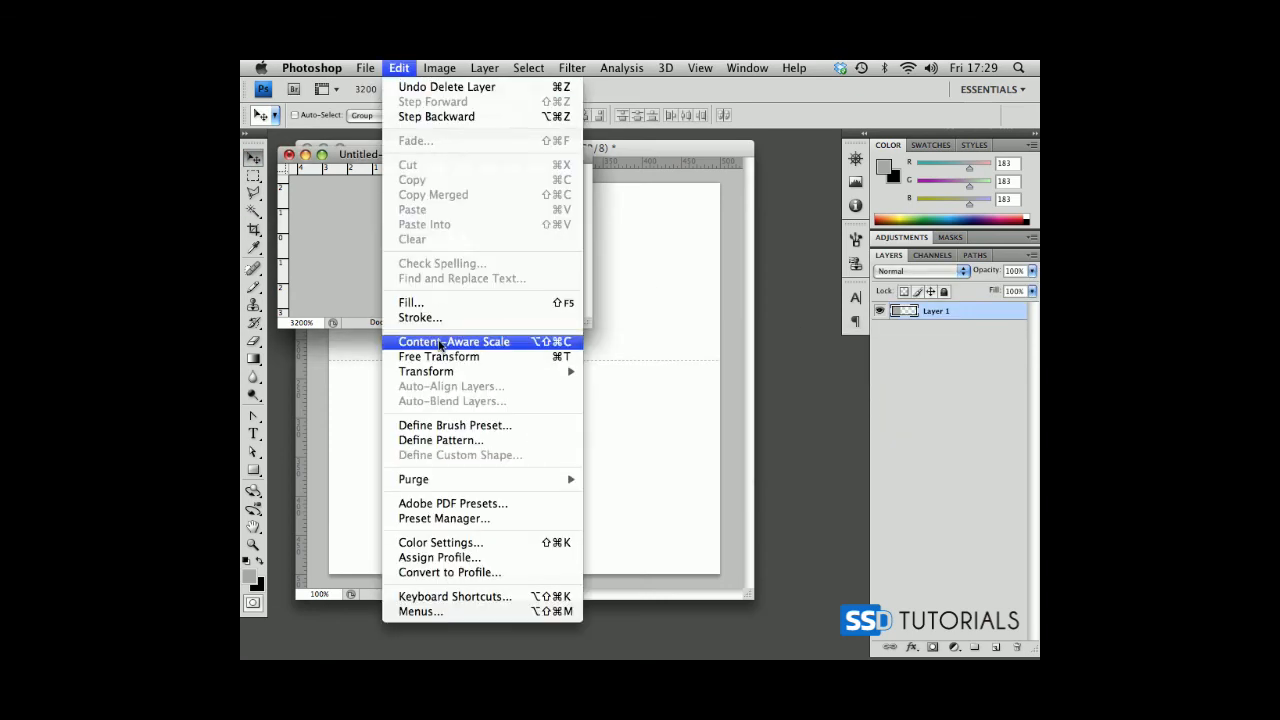
{"action": "left_click", "coordinate": [445, 442]}
{"action": "type", "text": "horizo"}
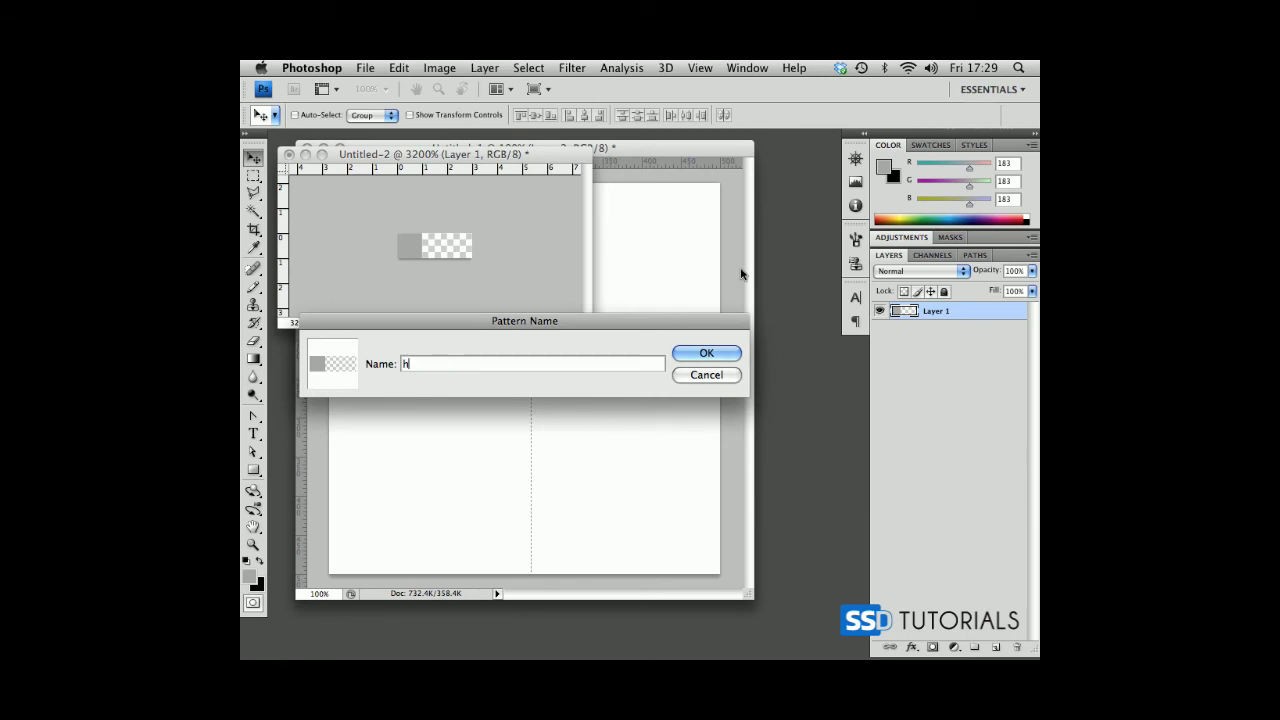
{"action": "type", "text": "ntal-1px"}
{"action": "key", "text": "Return"}
{"action": "left_click", "coordinate": [289, 155]}
{"action": "left_click", "coordinate": [712, 252]}
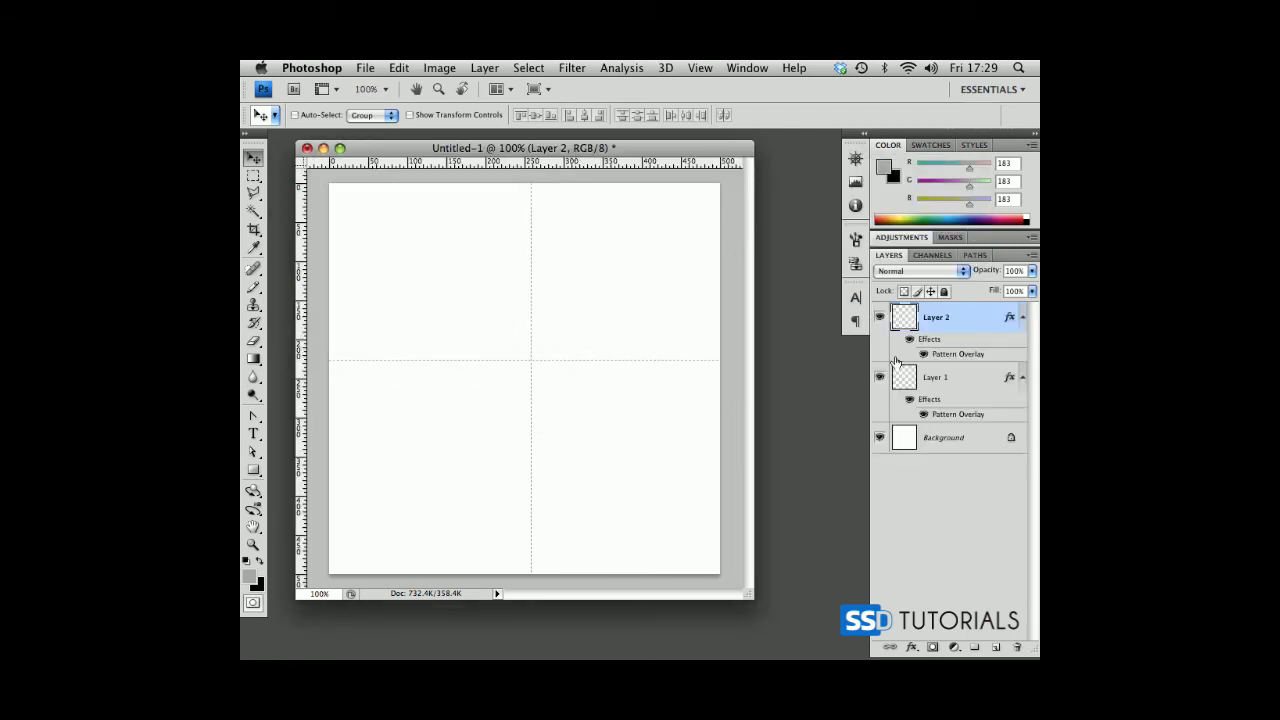
Change the pattern in Layer 2's Pattern Overlay to the new horizontal-1px pattern.
{"action": "double_click", "coordinate": [958, 354]}
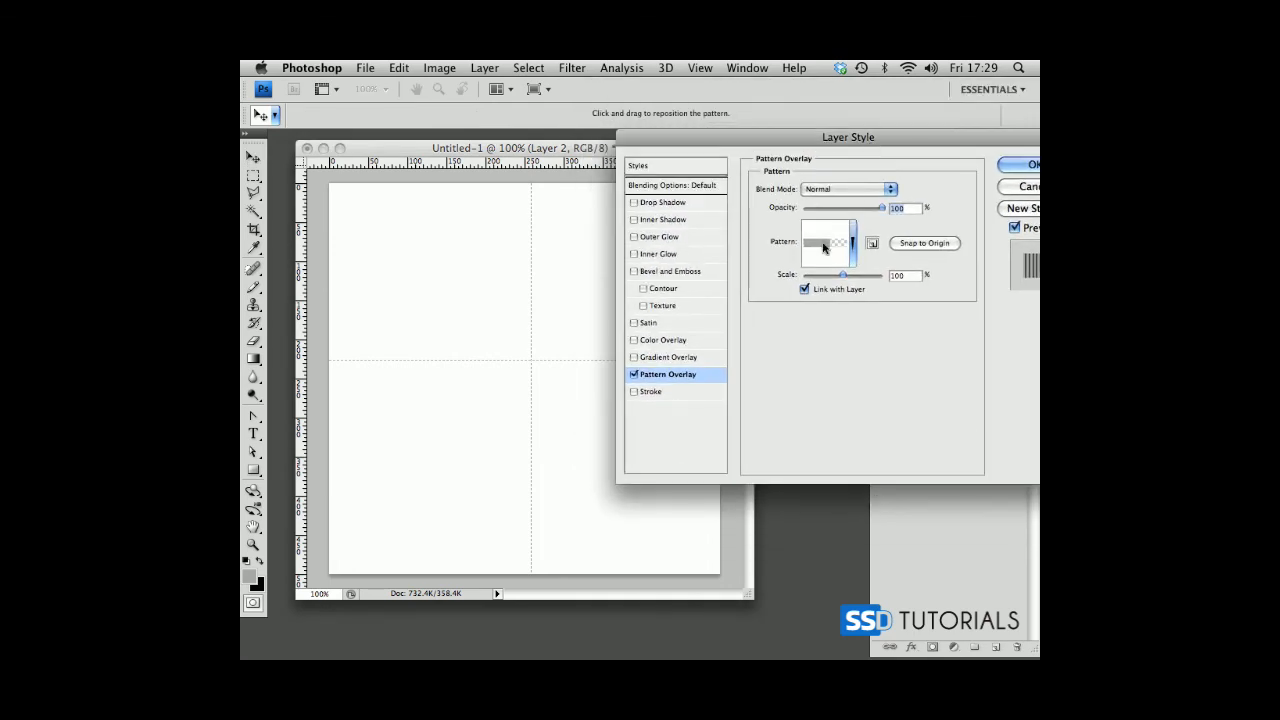
{"action": "left_click", "coordinate": [834, 238]}
{"action": "left_click", "coordinate": [777, 314]}
{"action": "left_click", "coordinate": [1012, 168]}
{"action": "left_click", "coordinate": [1020, 166]}
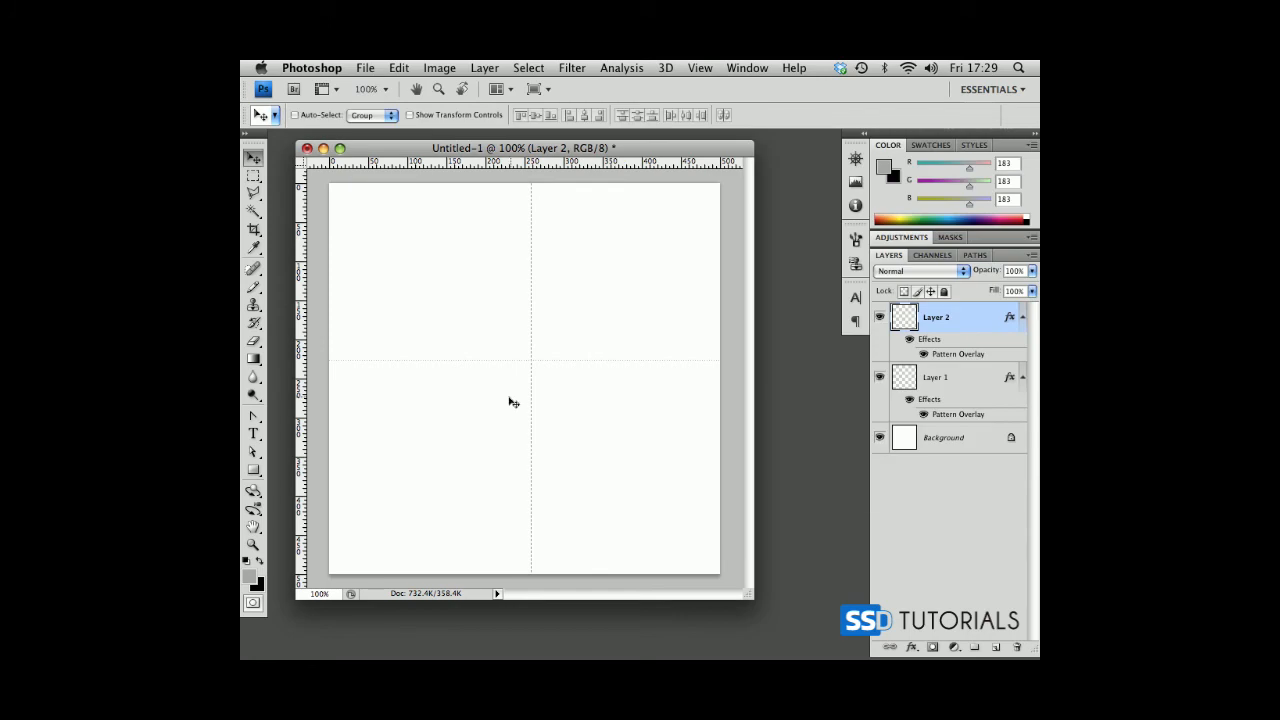